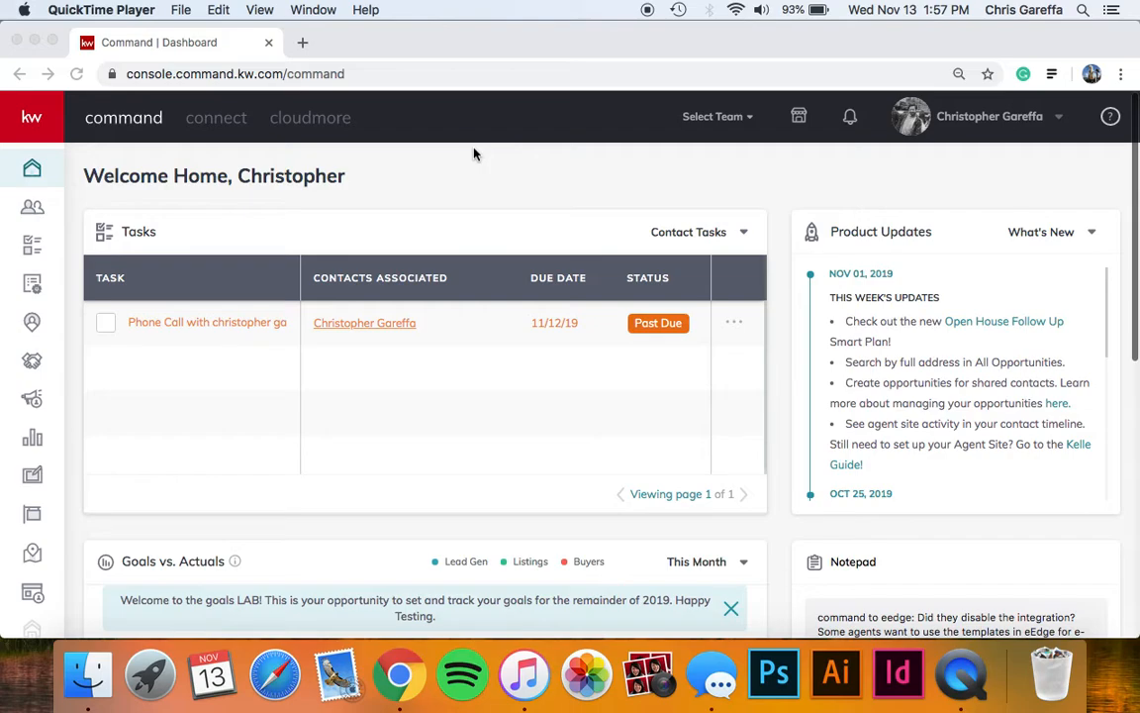
# - Create a new page in Command's Sites section, displayed on the agent site
pyautogui.click(439, 165)
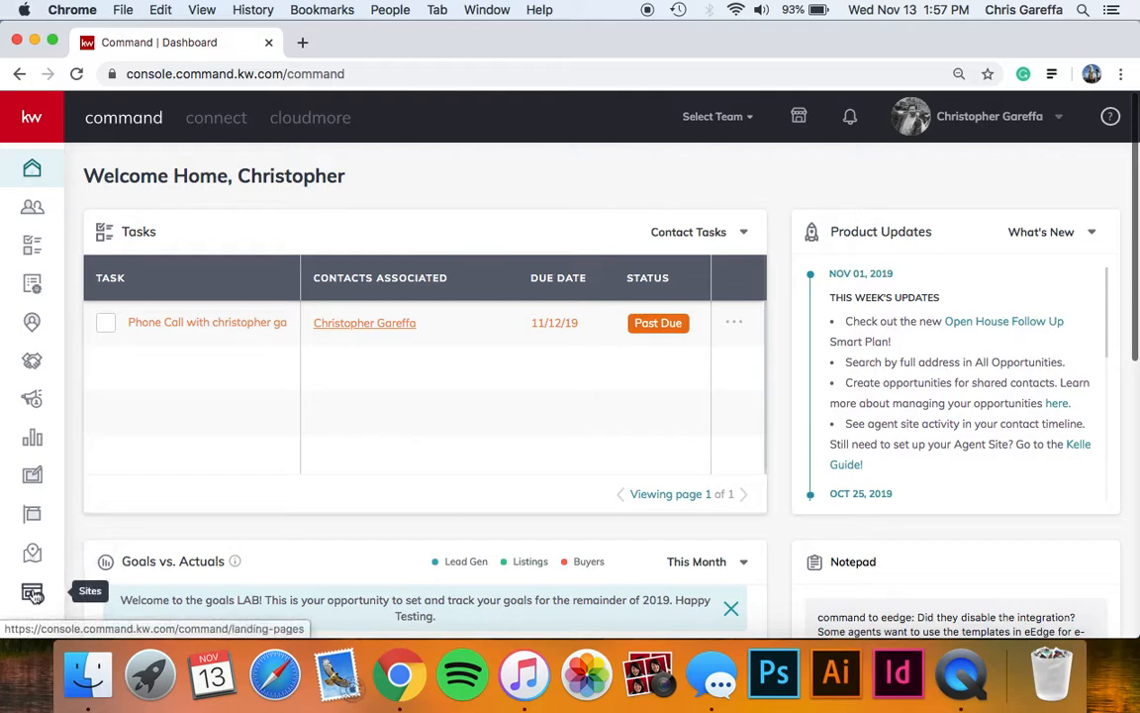
pyautogui.moveTo(33, 594)
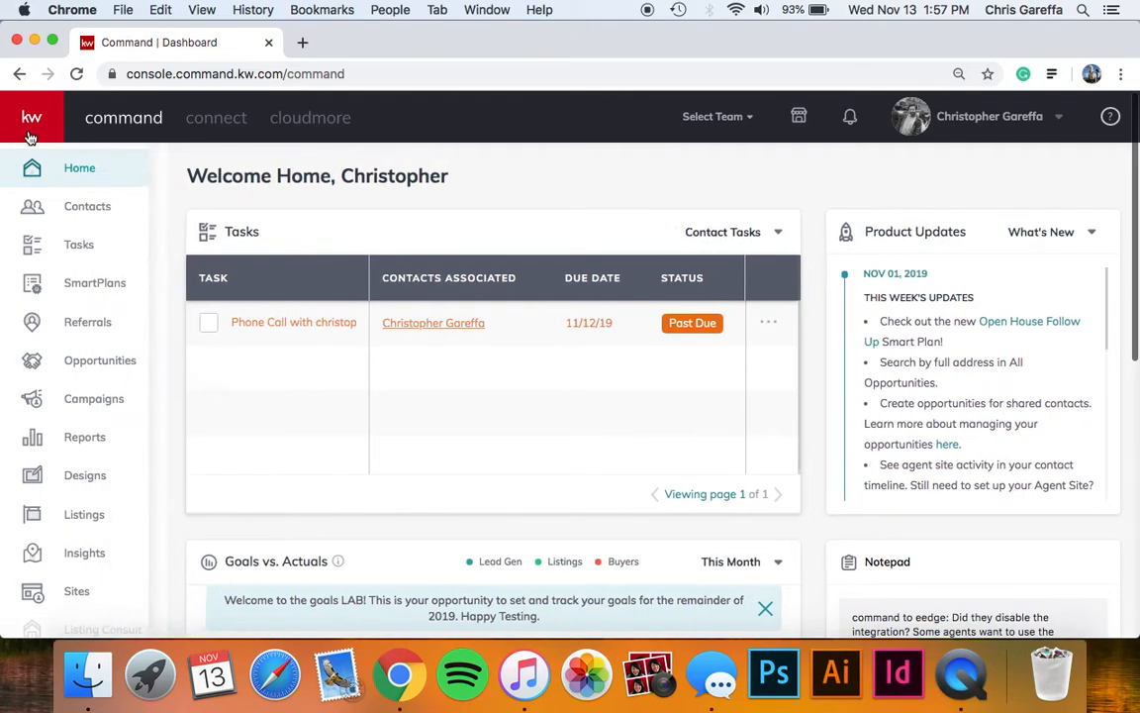
pyautogui.click(75, 598)
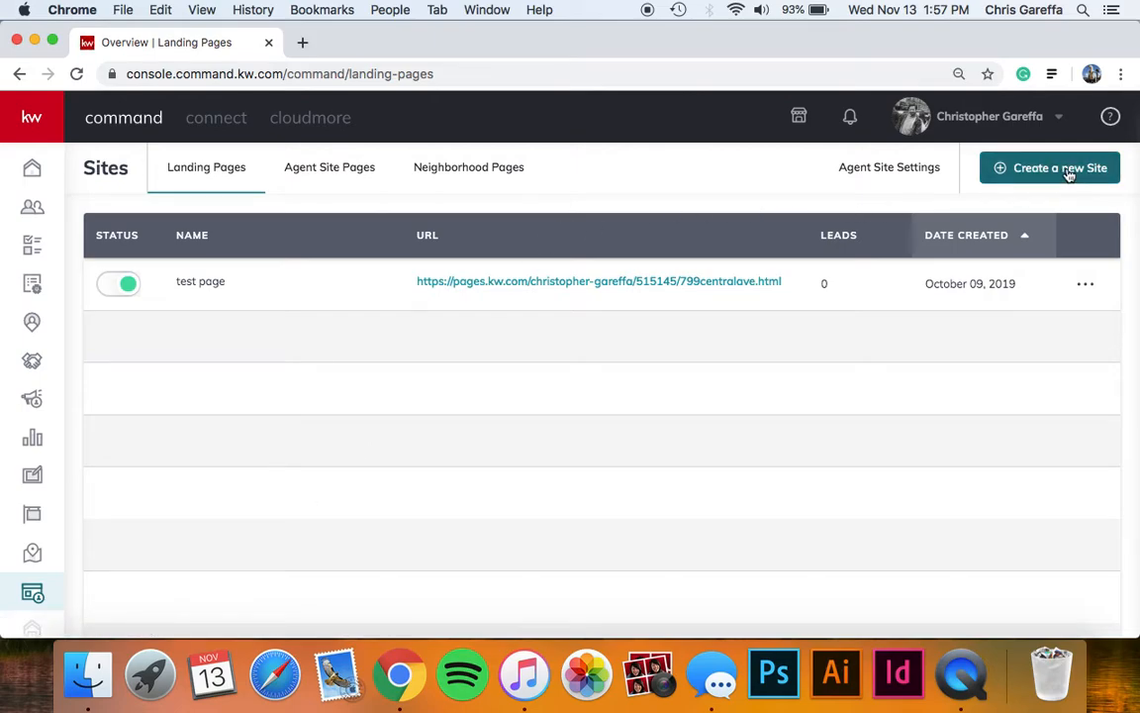
pyautogui.click(1035, 173)
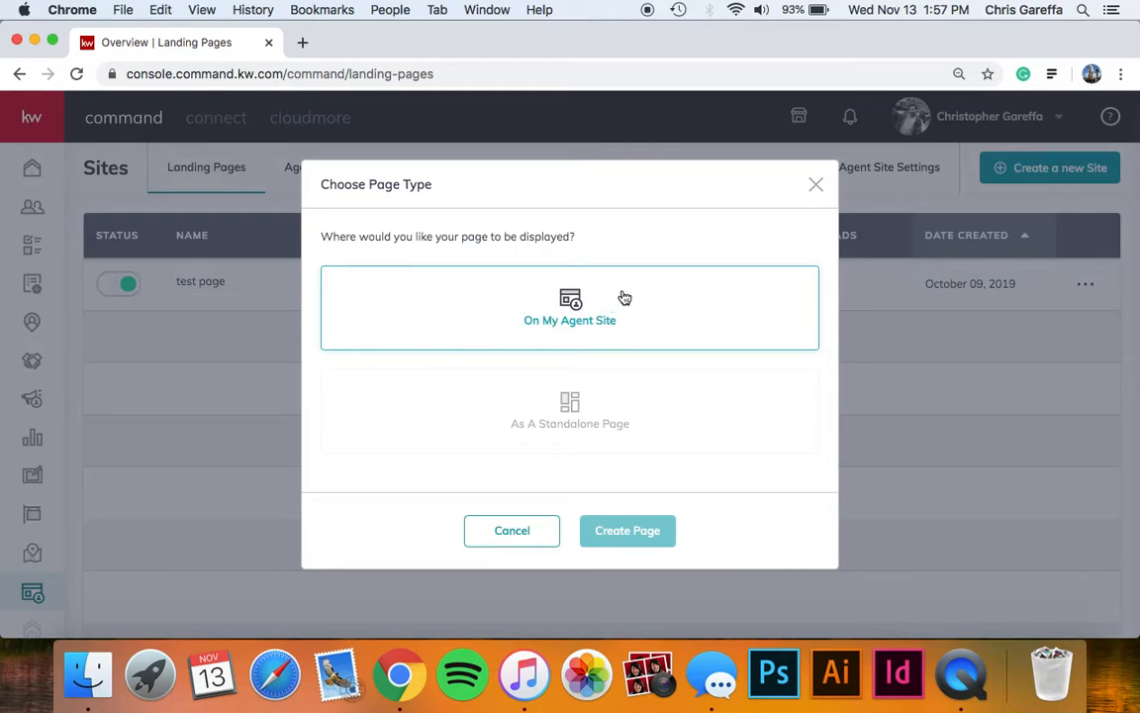
pyautogui.click(572, 310)
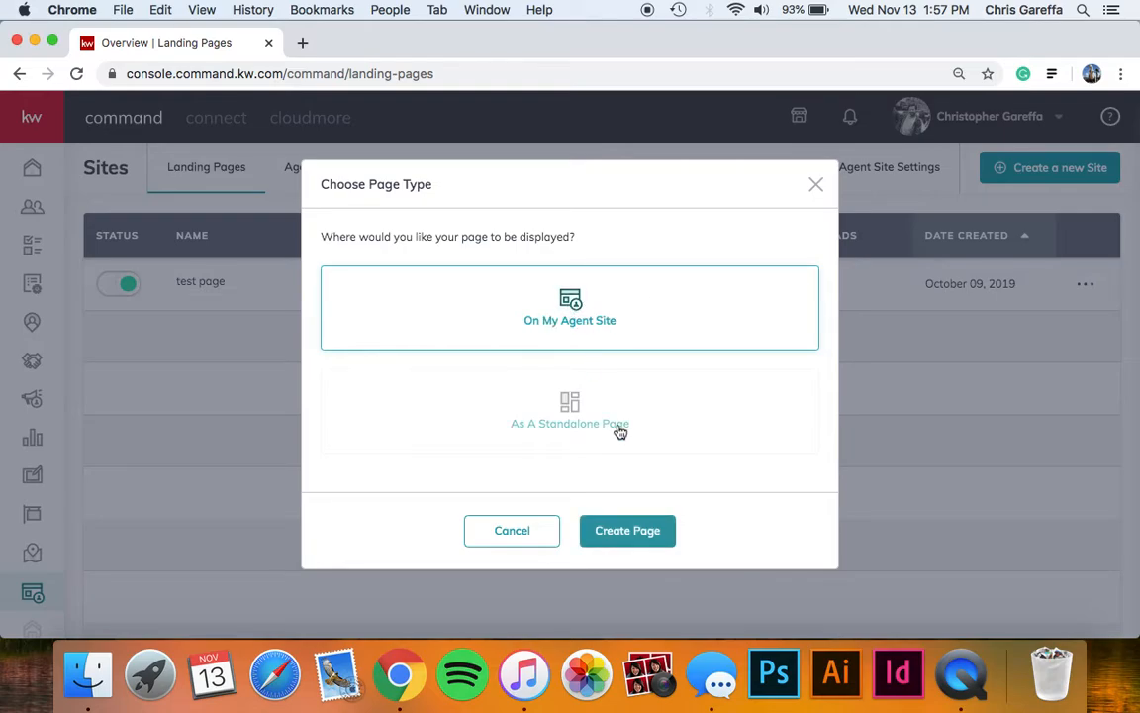
pyautogui.click(629, 532)
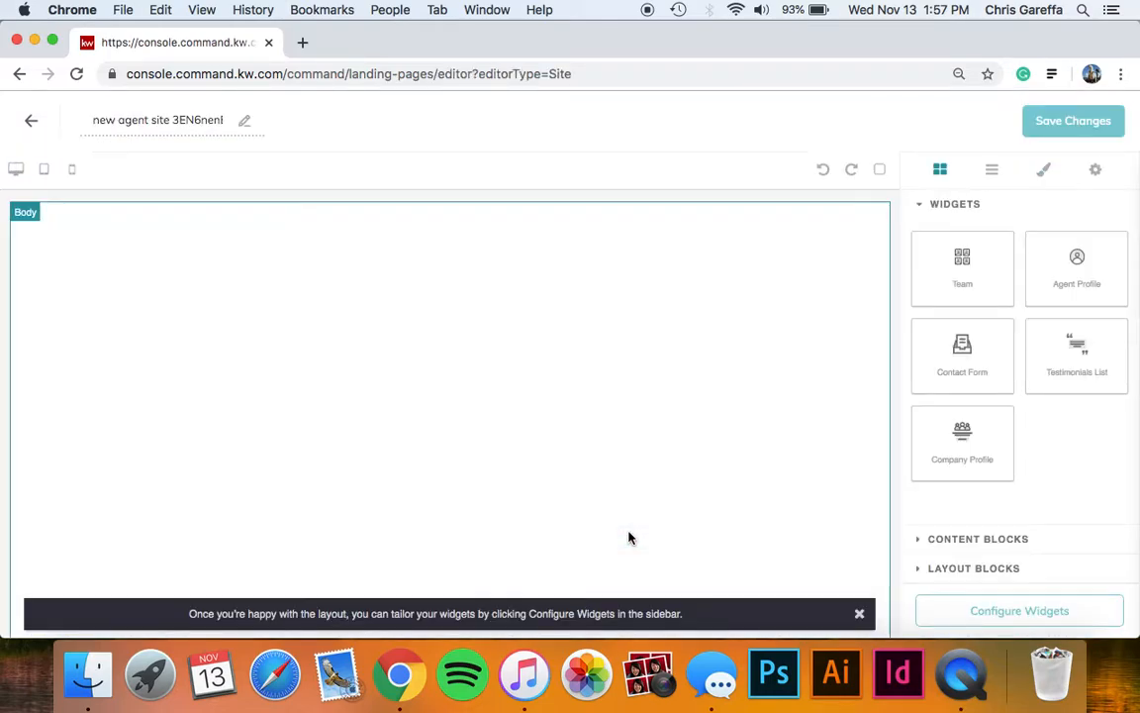
# - Rename the new agent site page as Blog
pyautogui.click(173, 120)
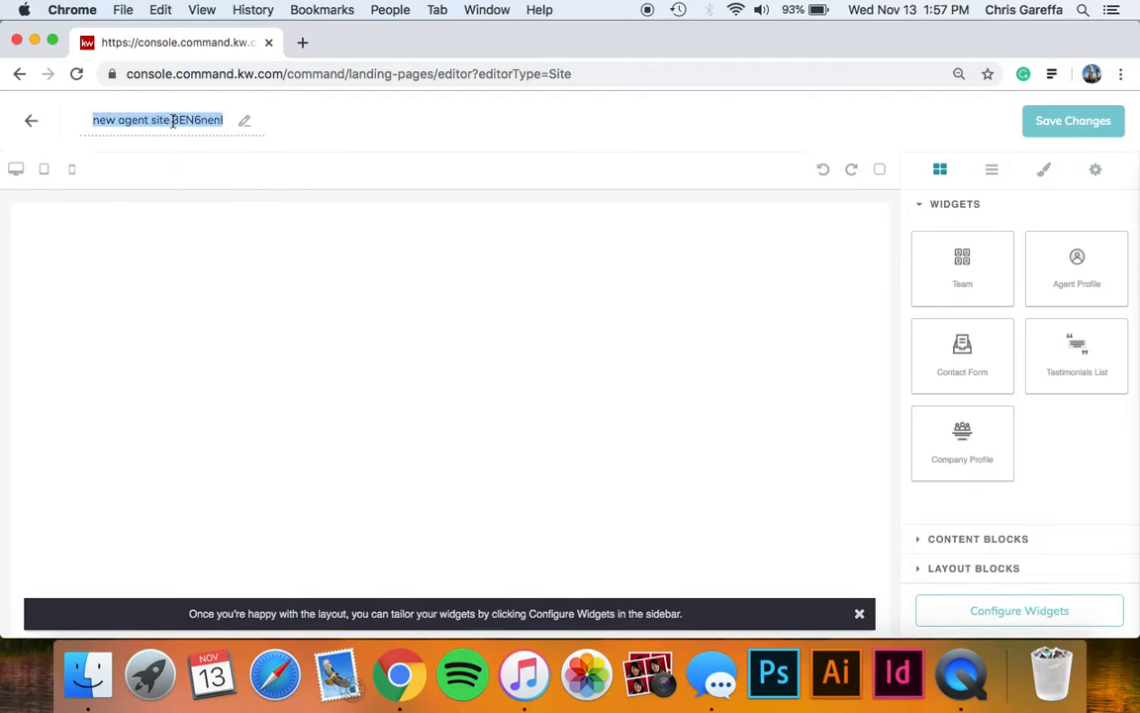
pyautogui.write('Blog')
pyautogui.press('Tab')
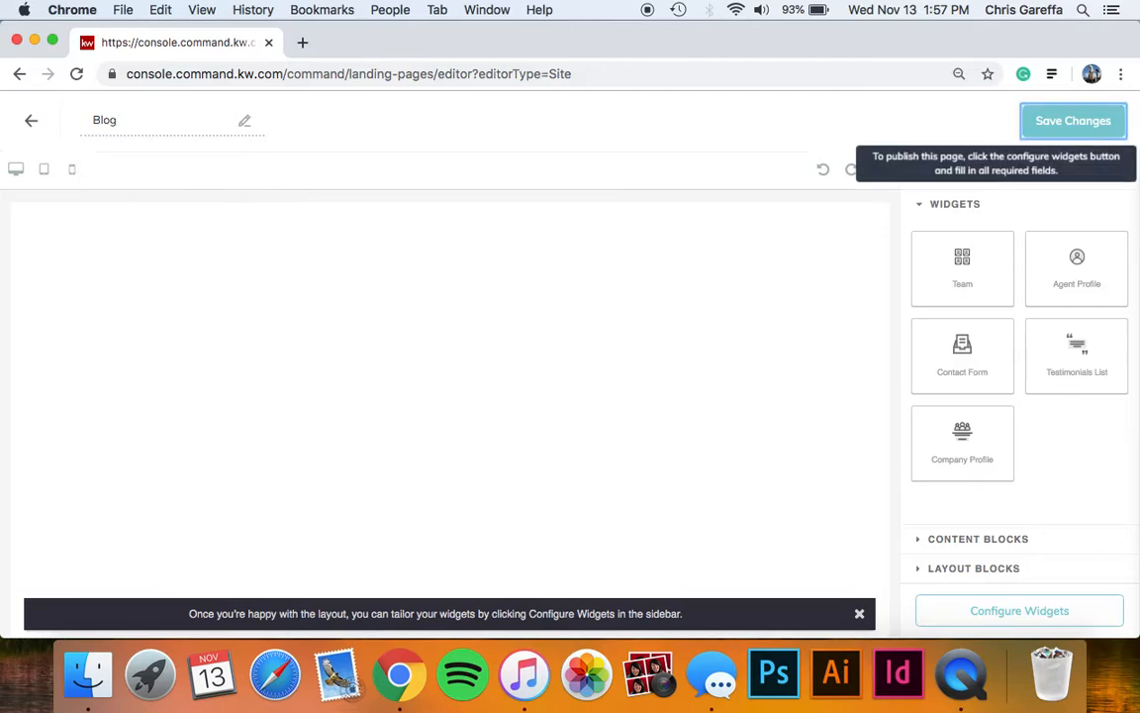
# - Open the HomeKeepr for Professionals site in a new browser tab
pyautogui.click(305, 45)
pyautogui.write('ho')
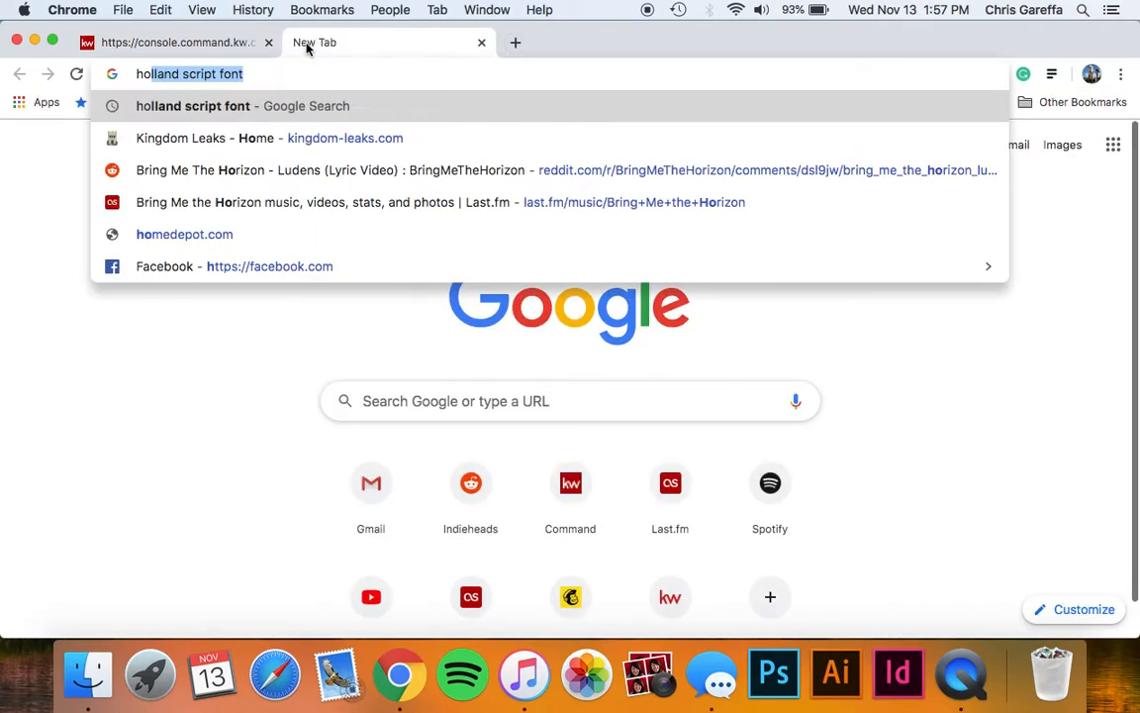
pyautogui.write('me ')
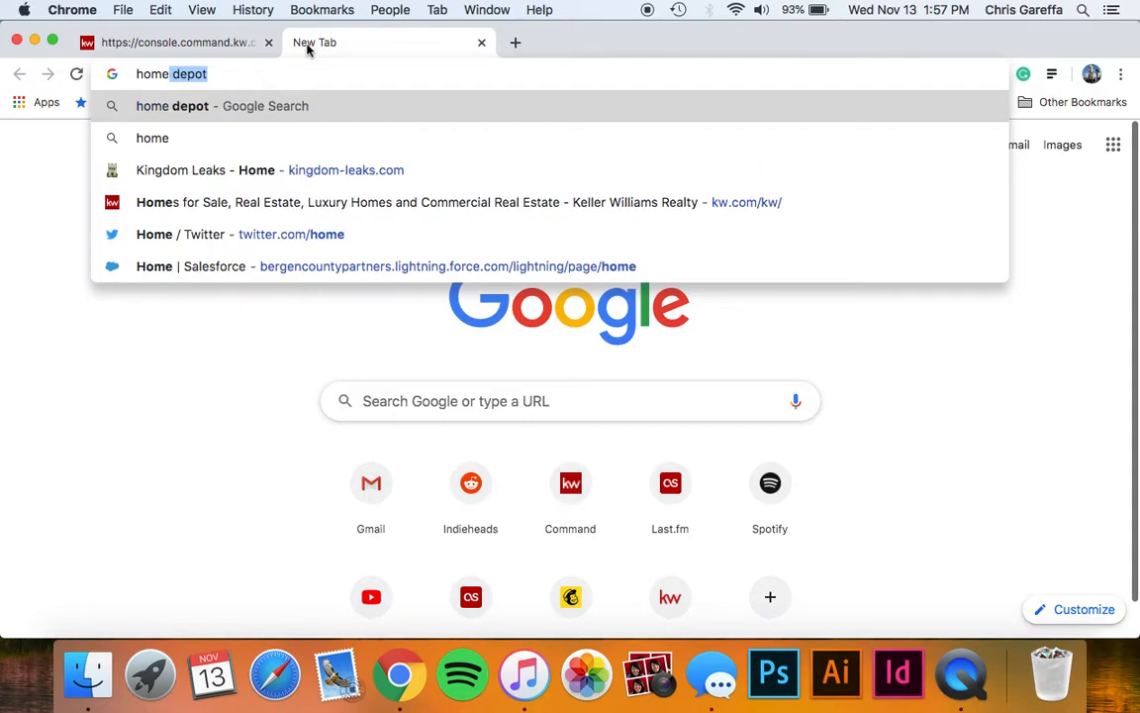
pyautogui.write('ke')
pyautogui.click(242, 106)
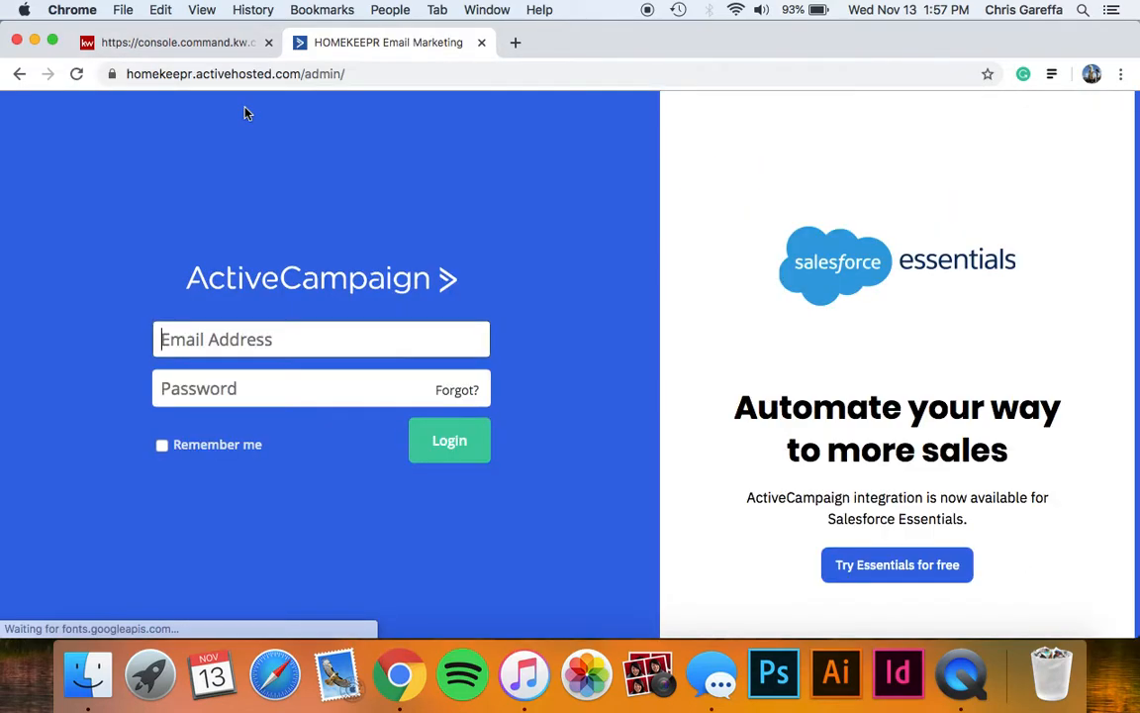
pyautogui.click(340, 78)
pyautogui.write('homek')
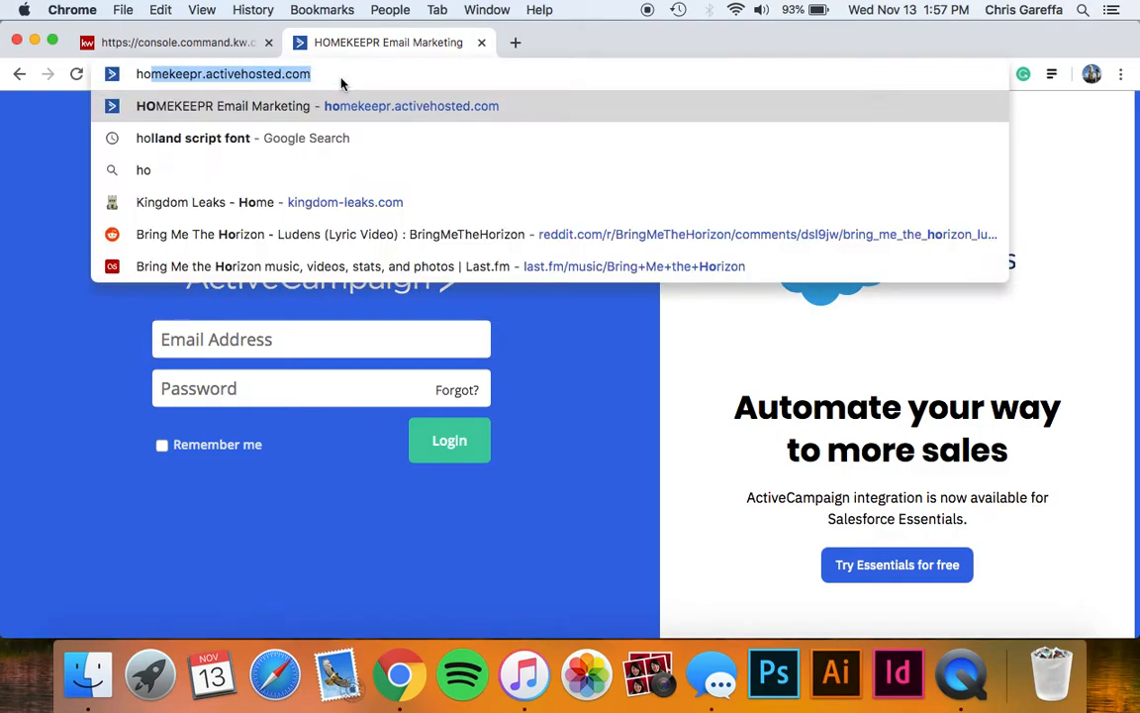
pyautogui.write('e')
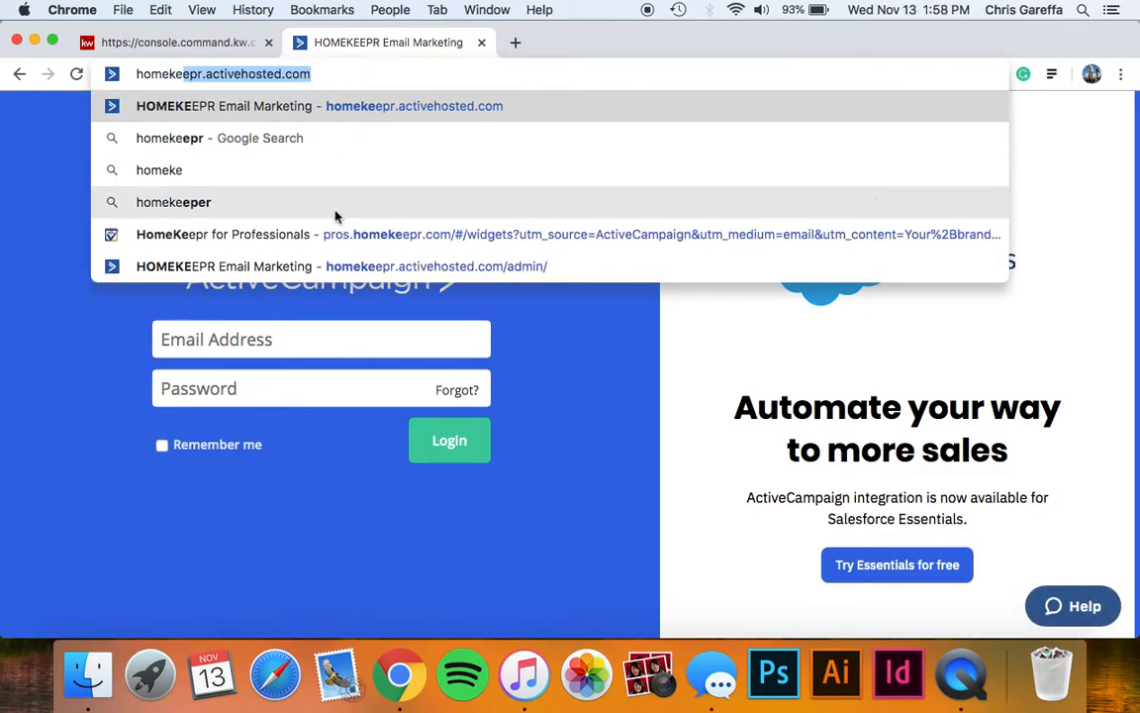
pyautogui.click(336, 241)
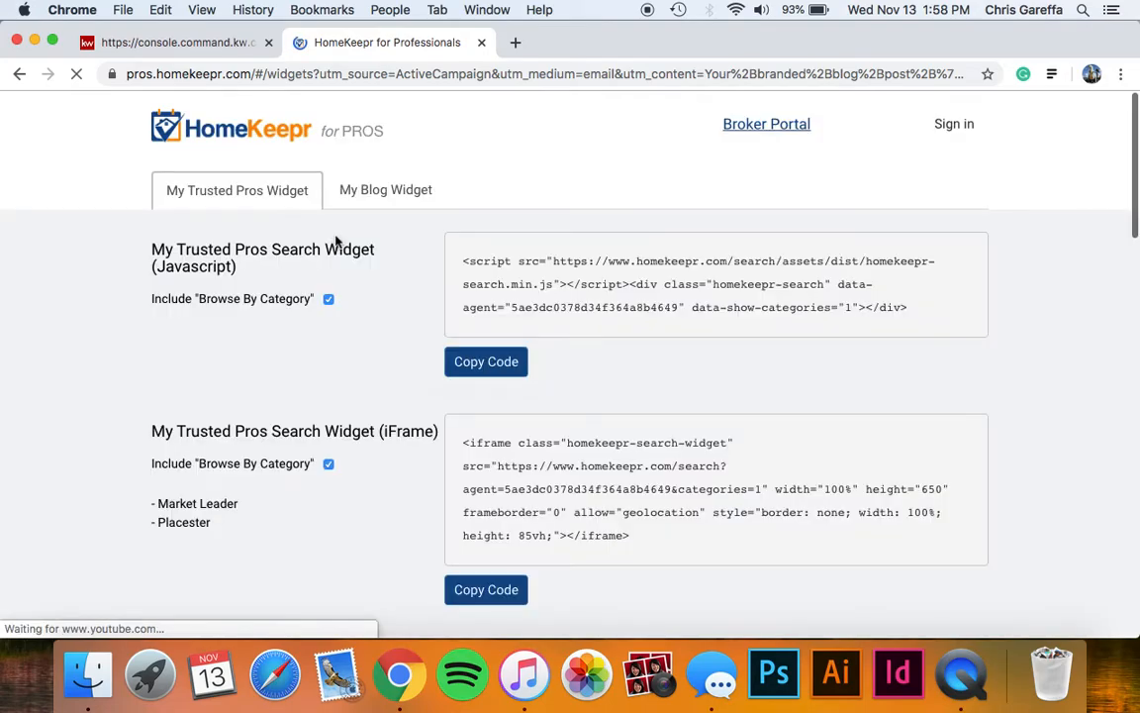
# - Go to the HomeKeepr dashboard and open the embed code for My Blog Widget
pyautogui.click(266, 139)
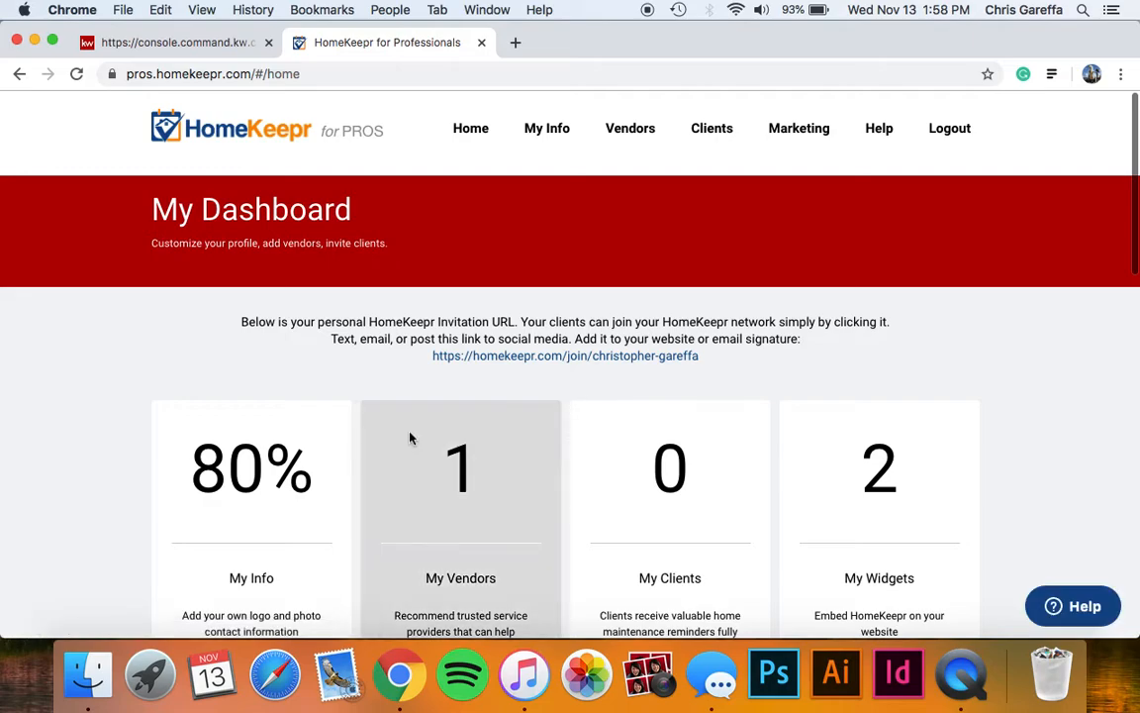
pyautogui.scroll(-4, 407, 436)
pyautogui.scroll(2, 327, 421)
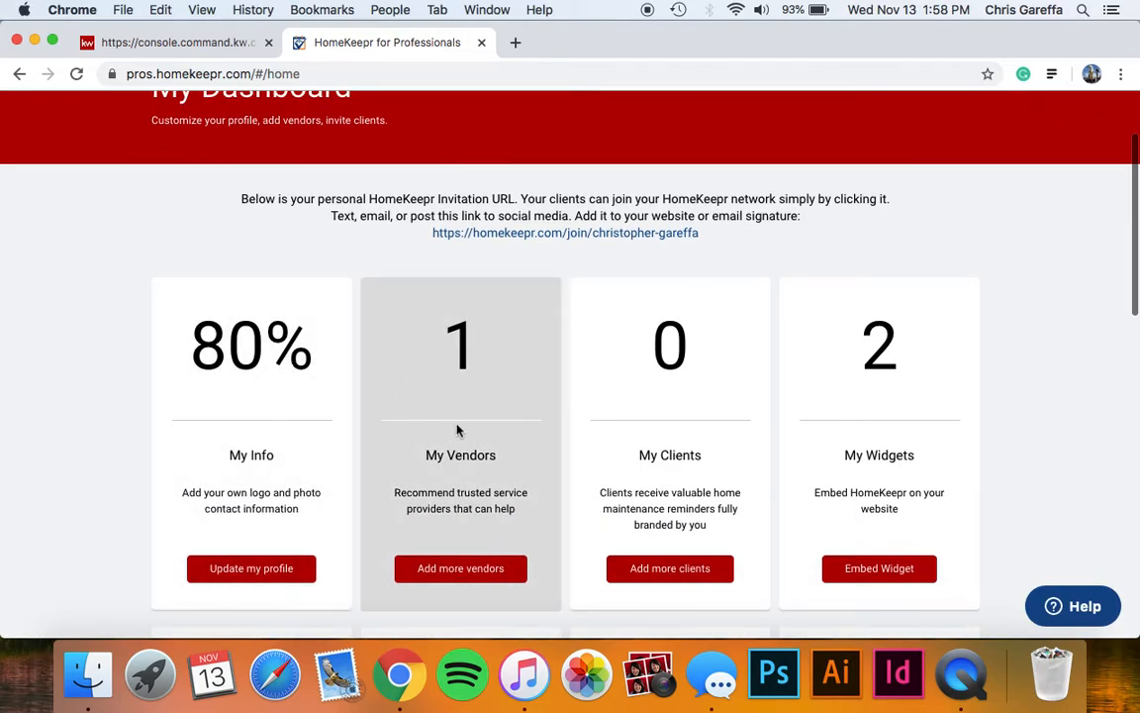
pyautogui.scroll(-2, 458, 433)
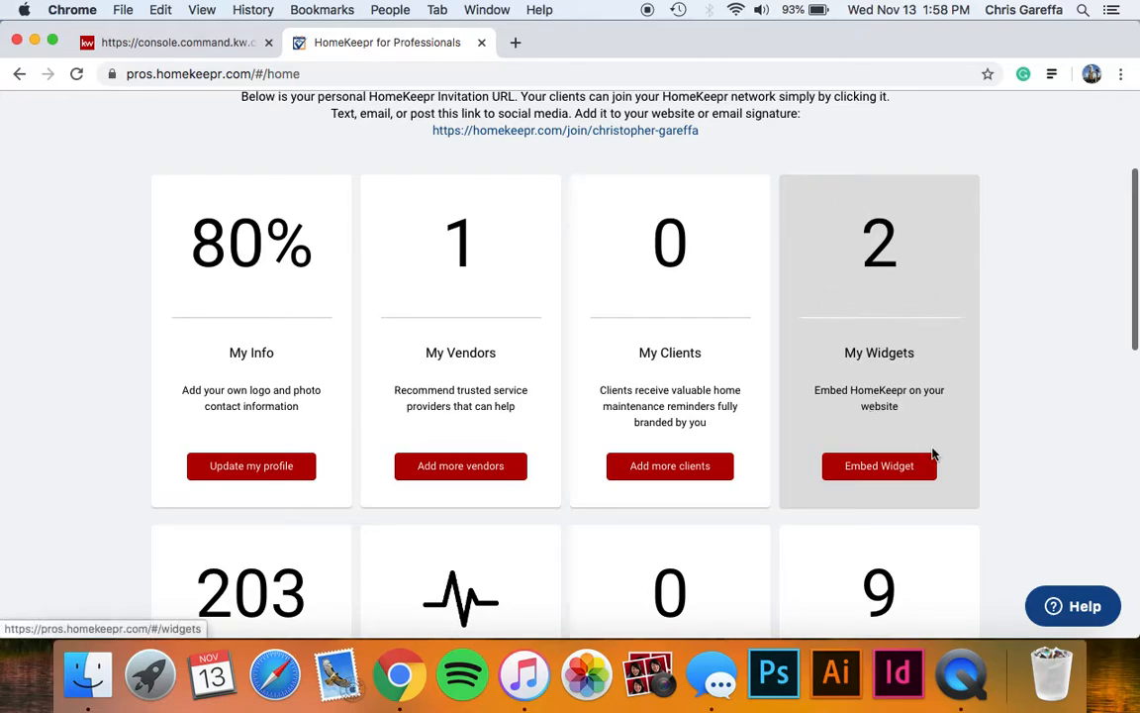
pyautogui.click(879, 466)
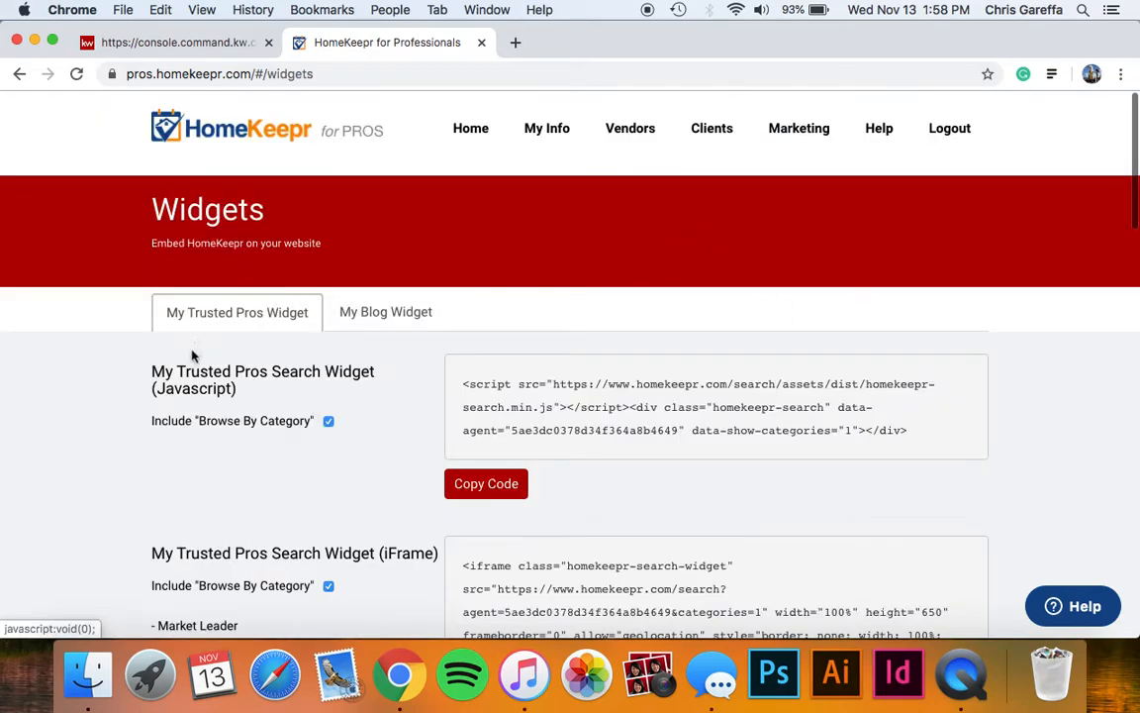
pyautogui.click(395, 315)
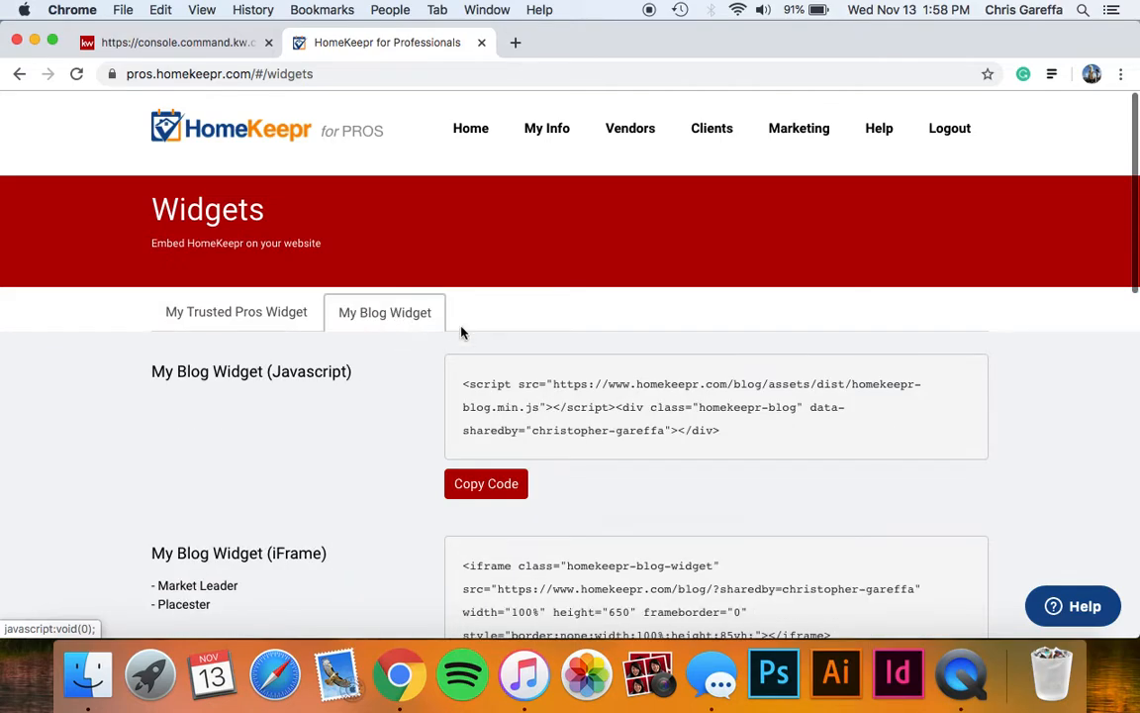
# - Copy the full iFrame embed code of My Blog Widget
pyautogui.scroll(-3, 298, 324)
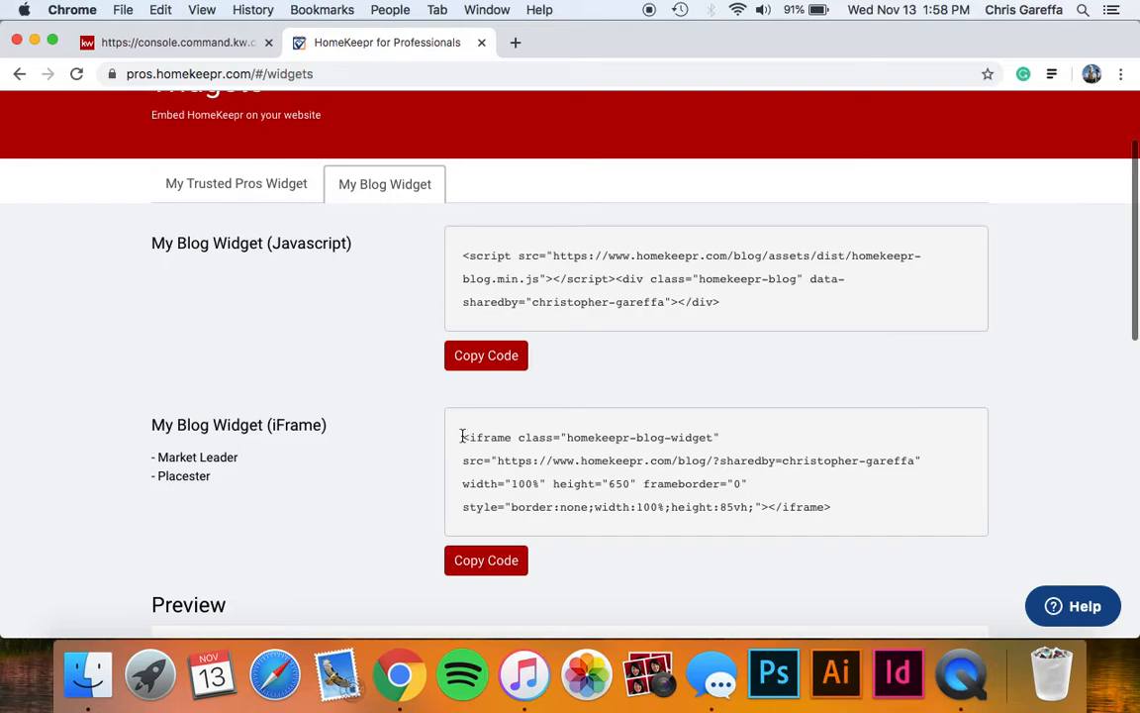
pyautogui.moveTo(463, 436); pyautogui.dragTo(847, 515)
pyautogui.press('super+c')
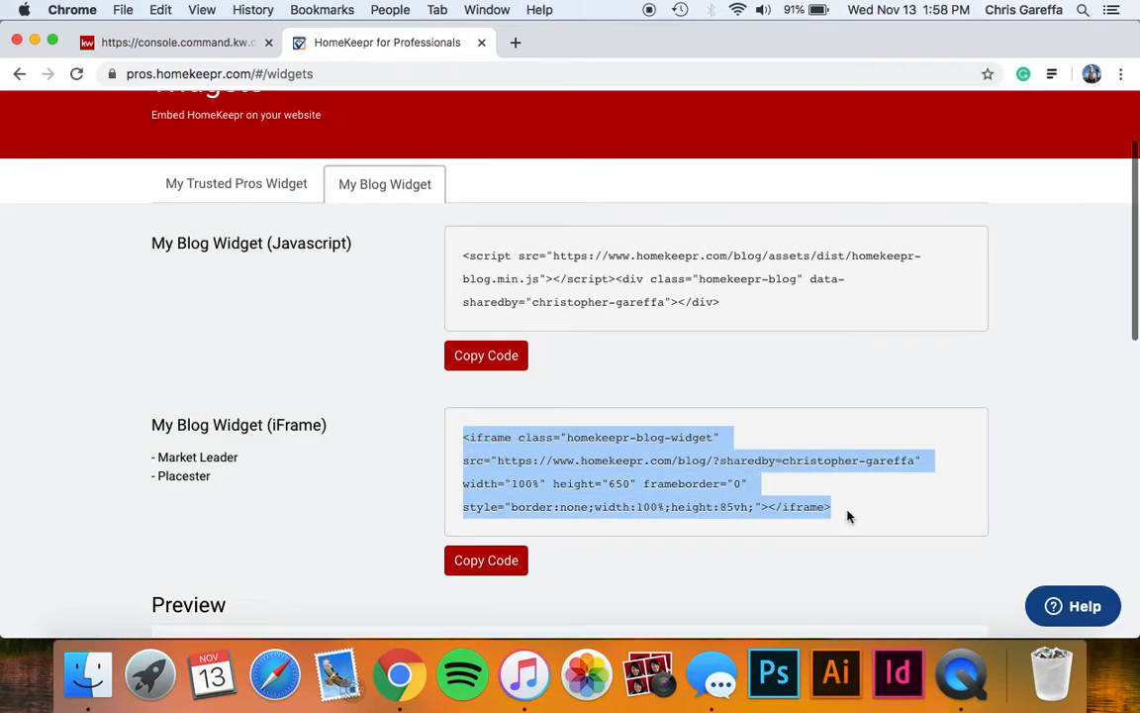
# - Switch back to the Command page editor and add a Text content block to the Blog page's body
pyautogui.click(215, 47)
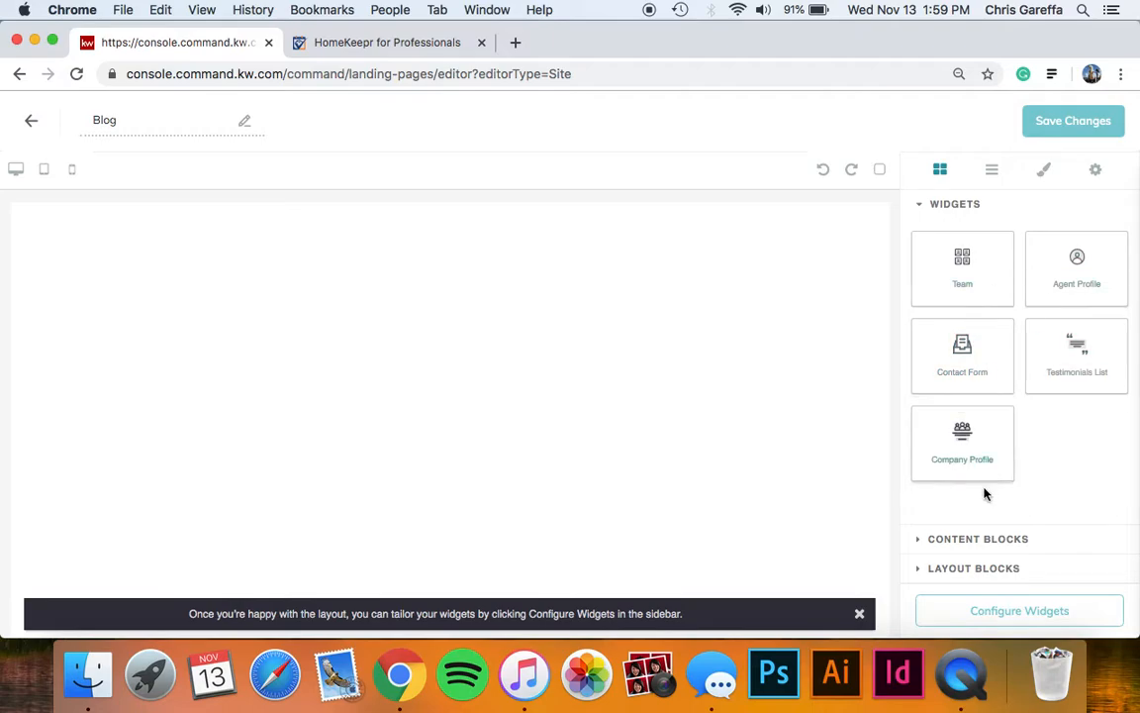
pyautogui.click(992, 541)
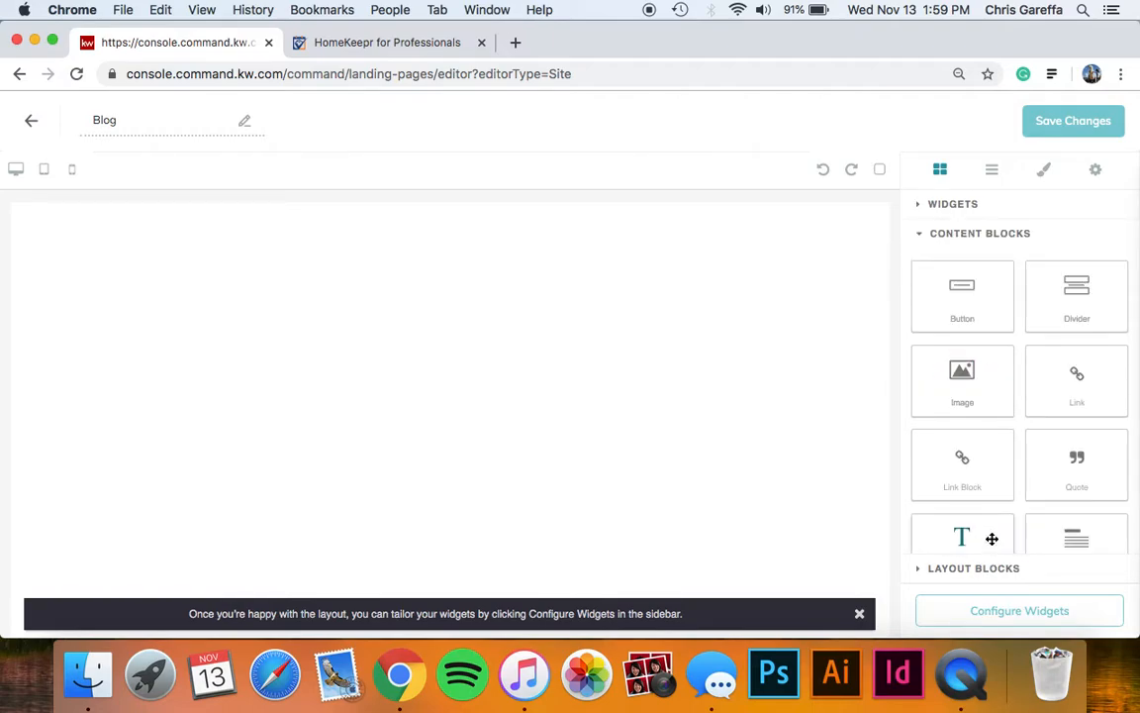
pyautogui.scroll(-2, 984, 404)
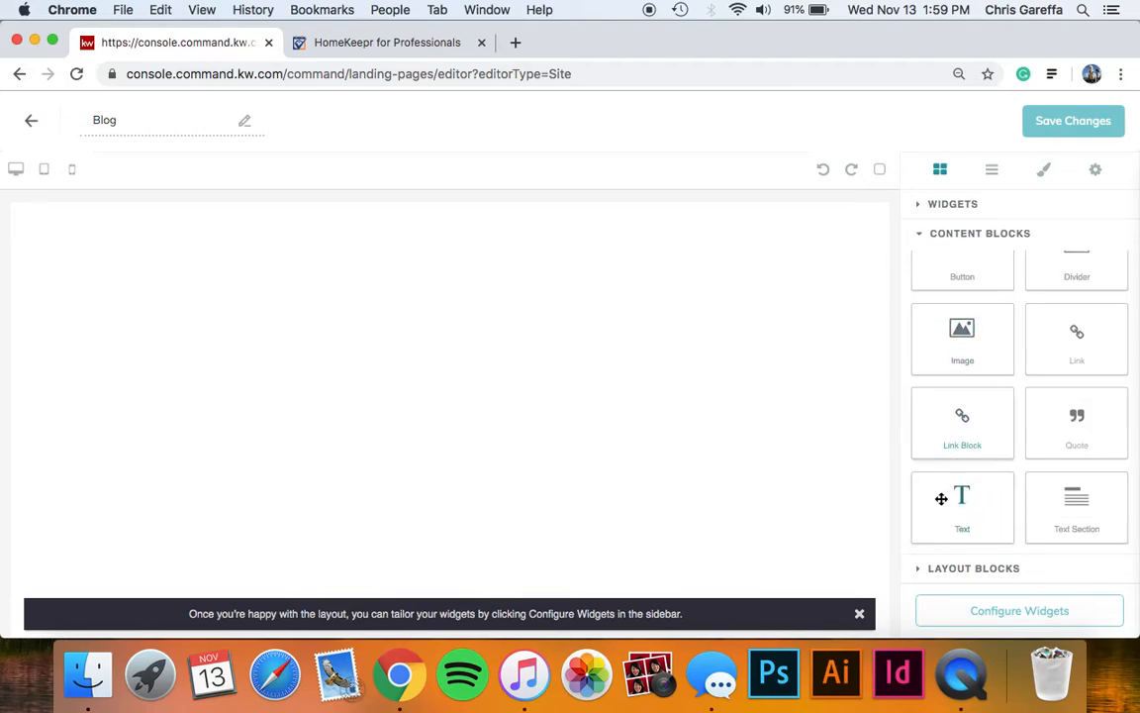
pyautogui.moveTo(977, 495); pyautogui.dragTo(613, 285)
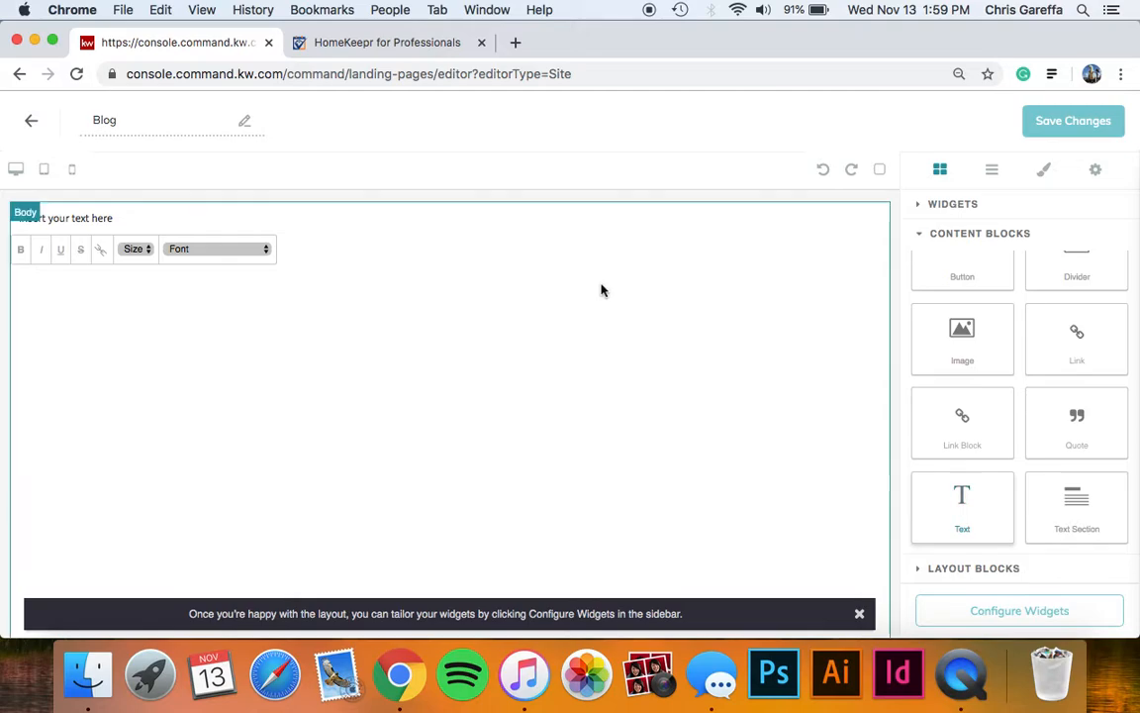
# - Replace the text block's placeholder text with the copied HomeKeepr blog iFrame code
pyautogui.tripleClick(74, 217)
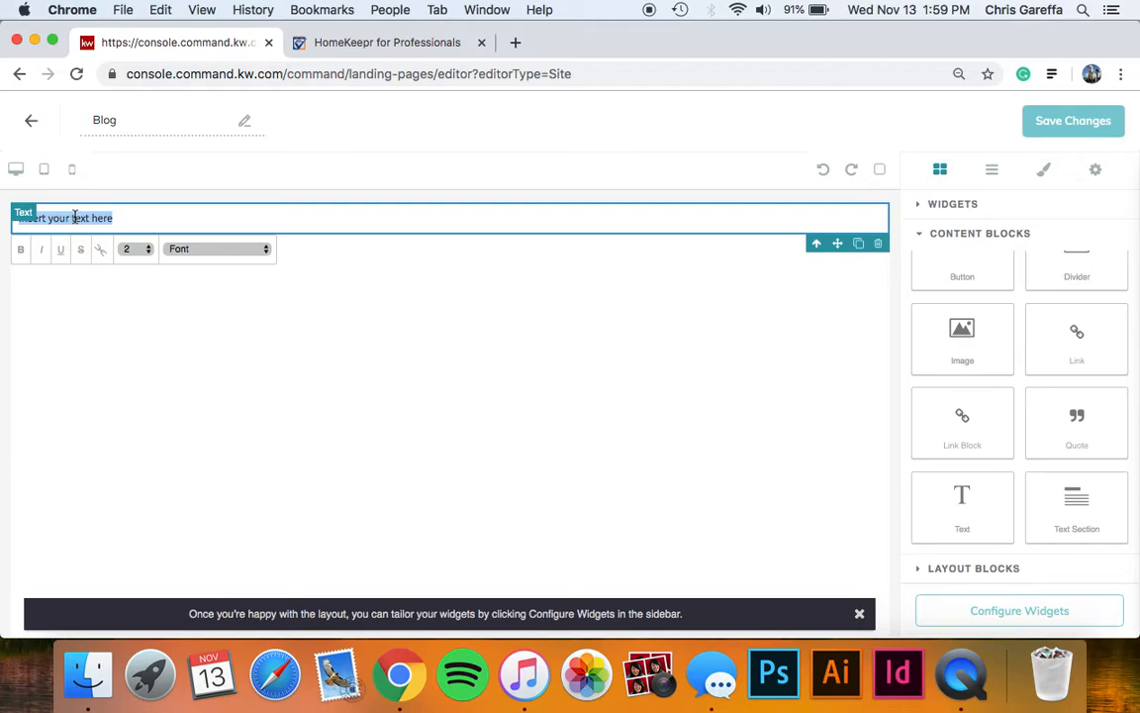
pyautogui.tripleClick(75, 222)
pyautogui.press('BackSpace')
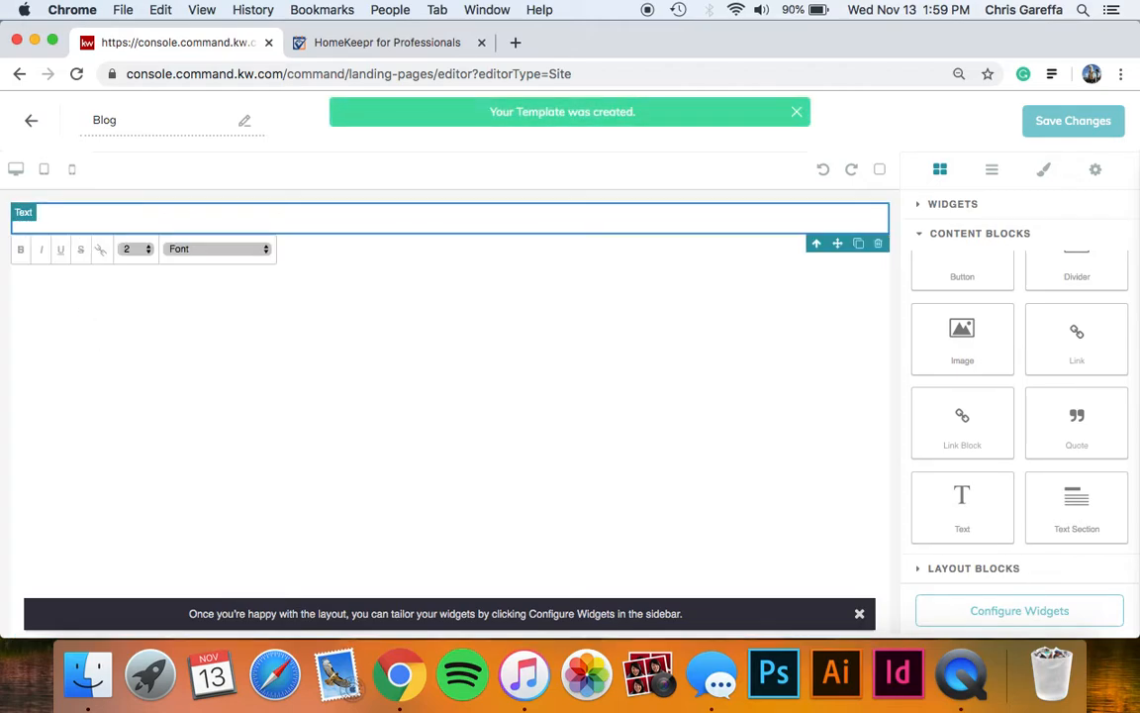
pyautogui.press('cmd+v')
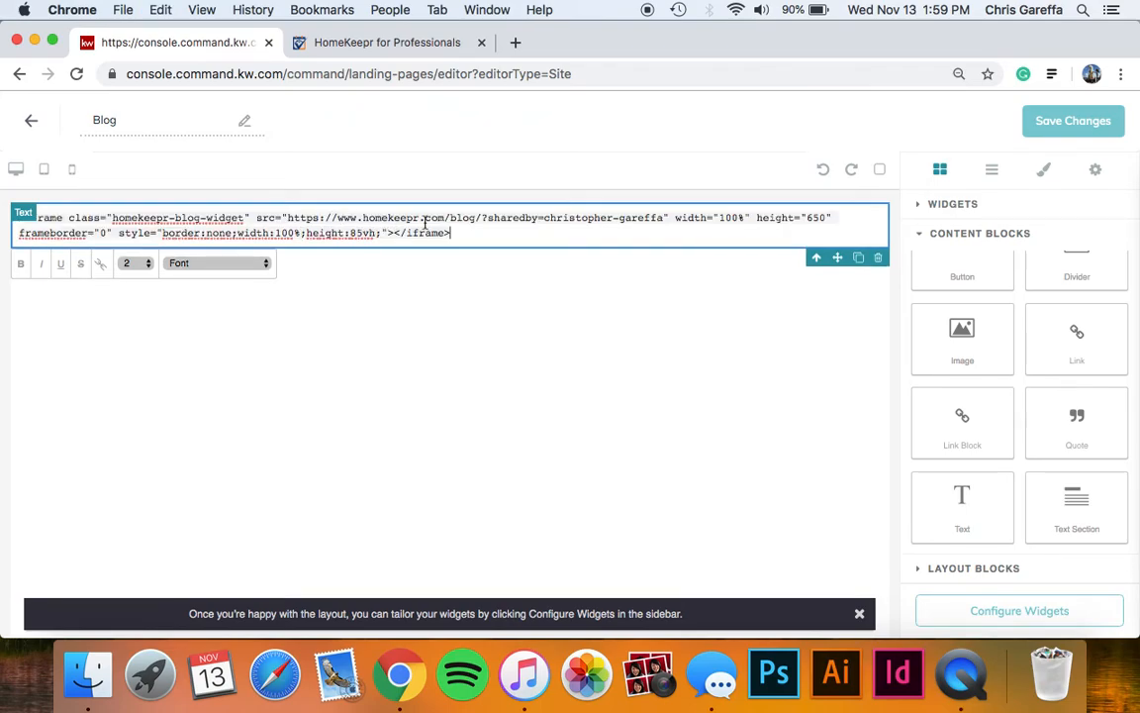
pyautogui.click(387, 312)
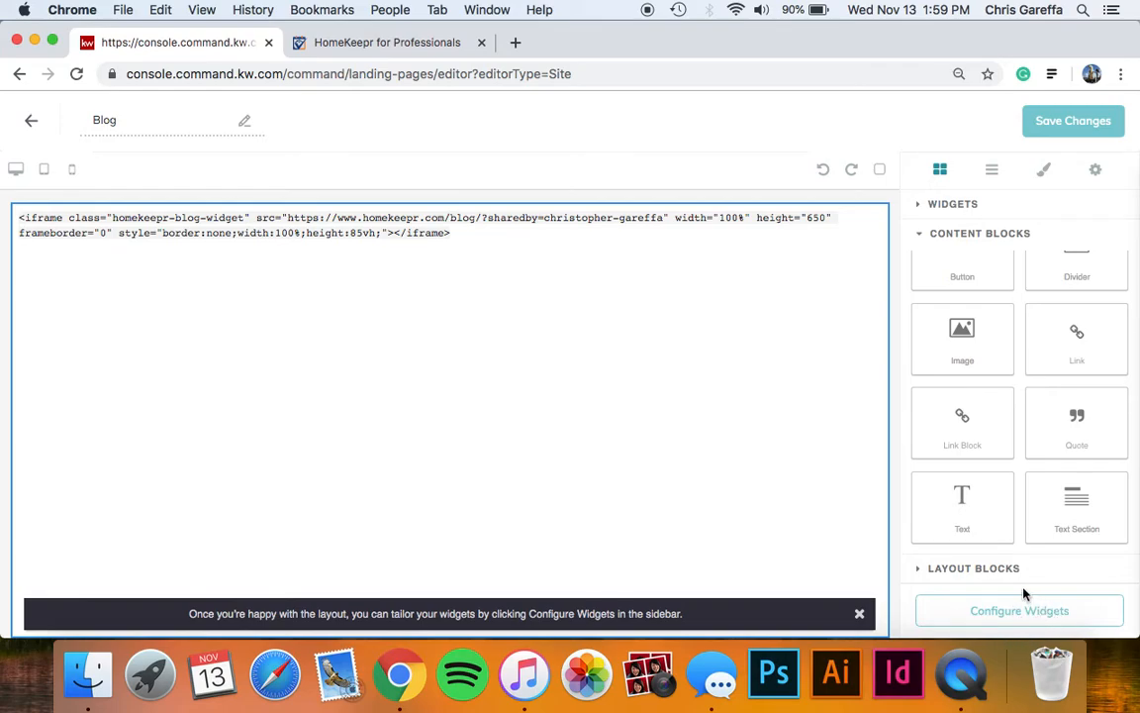
# - Add a Contact Form widget below the iFrame code and dismiss the layout tip banner
pyautogui.scroll(1, 952, 421)
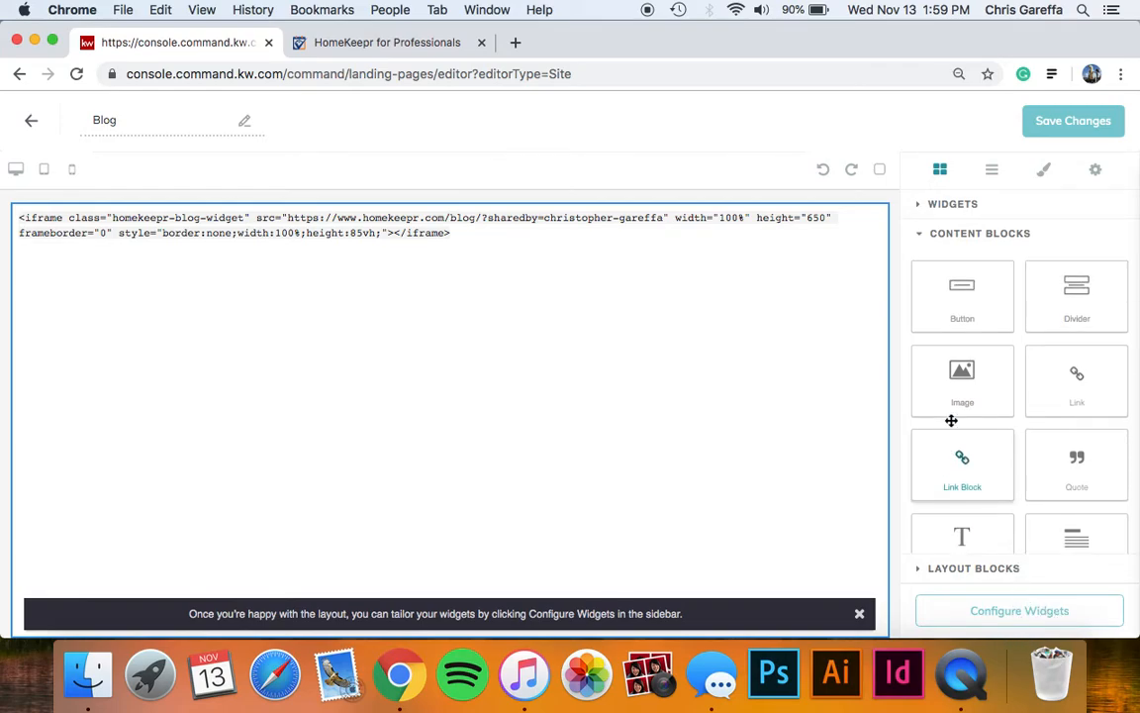
pyautogui.click(953, 238)
pyautogui.click(943, 206)
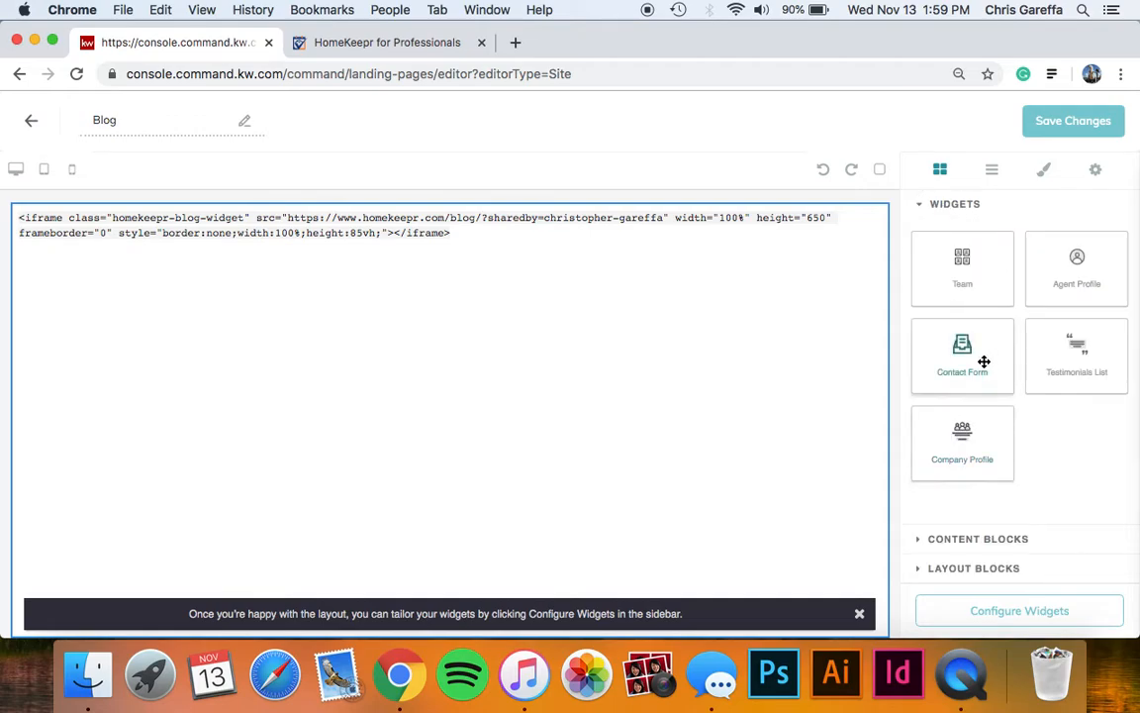
pyautogui.moveTo(975, 377); pyautogui.dragTo(673, 362)
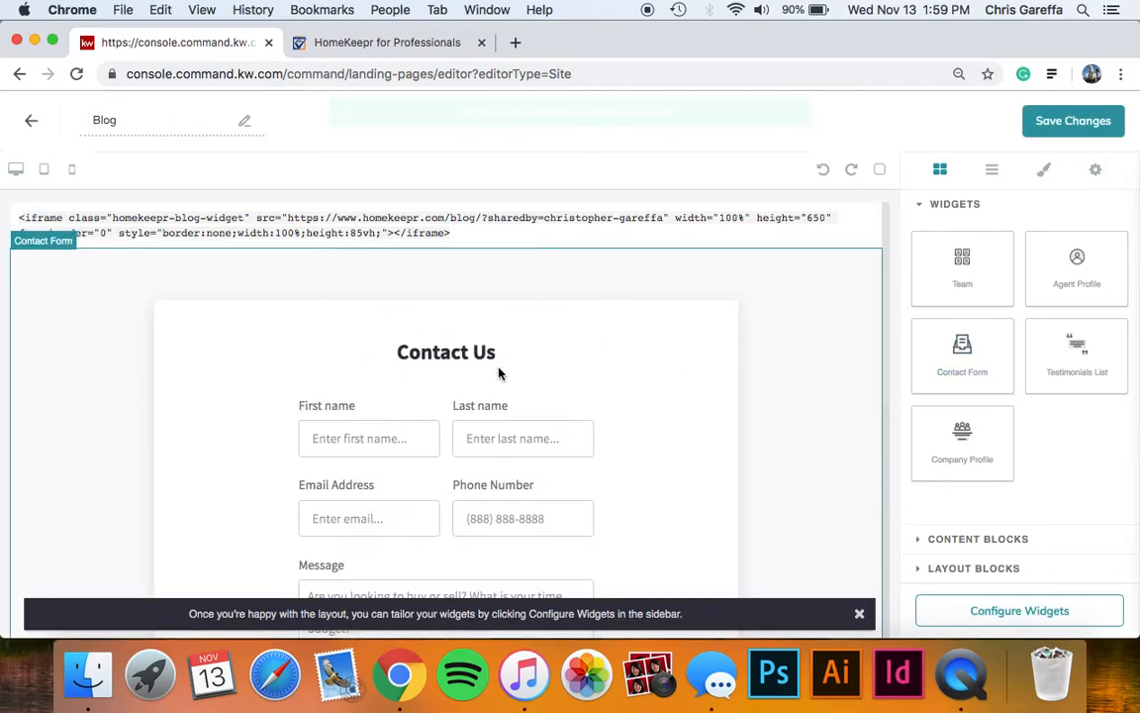
pyautogui.click(860, 614)
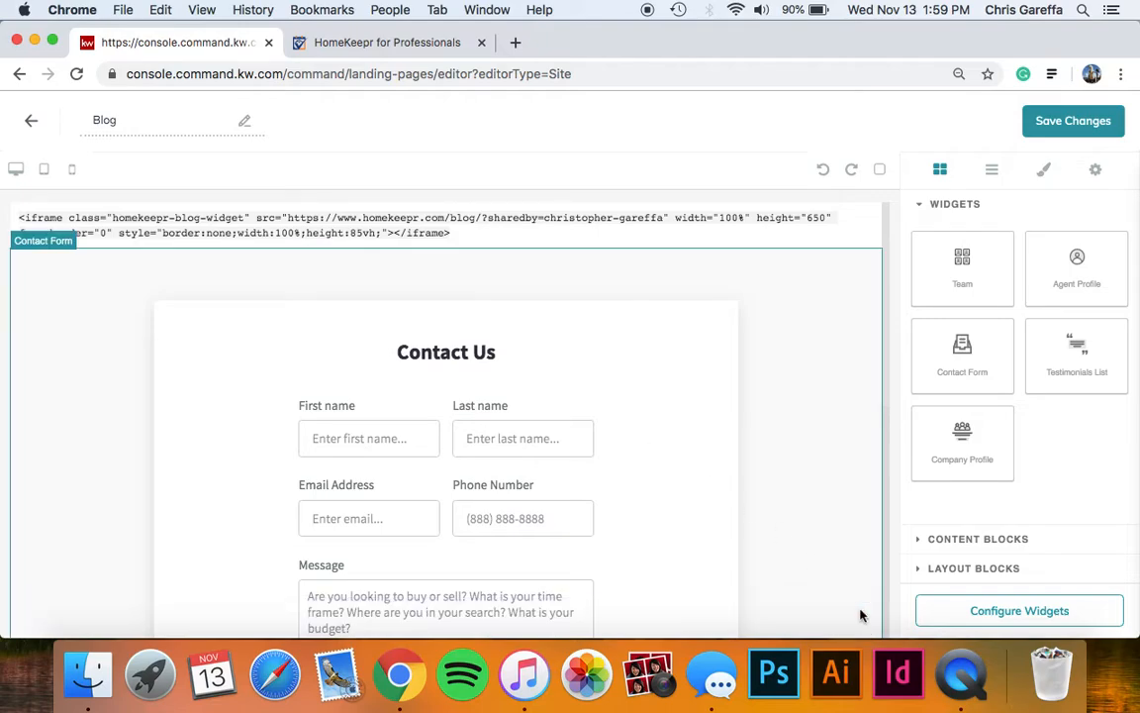
# - Configure the Contact Form widget to use the second listed phone number and apply the settings
pyautogui.click(1028, 614)
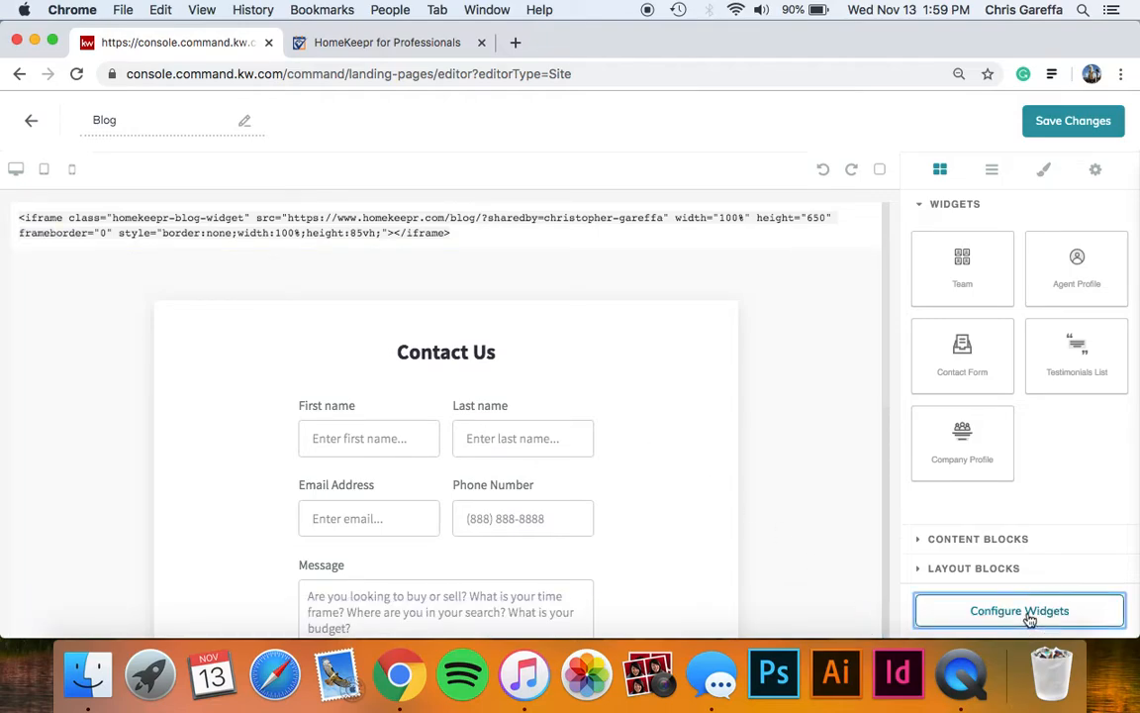
pyautogui.click(967, 260)
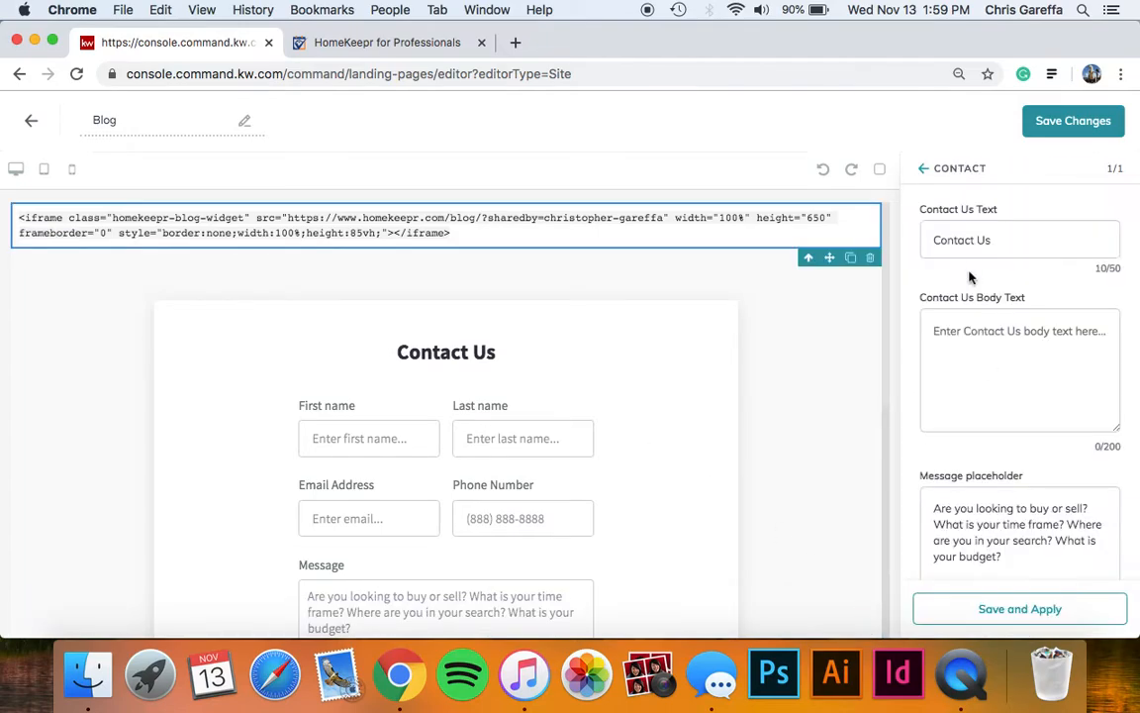
pyautogui.scroll(-3, 990, 391)
pyautogui.click(1022, 535)
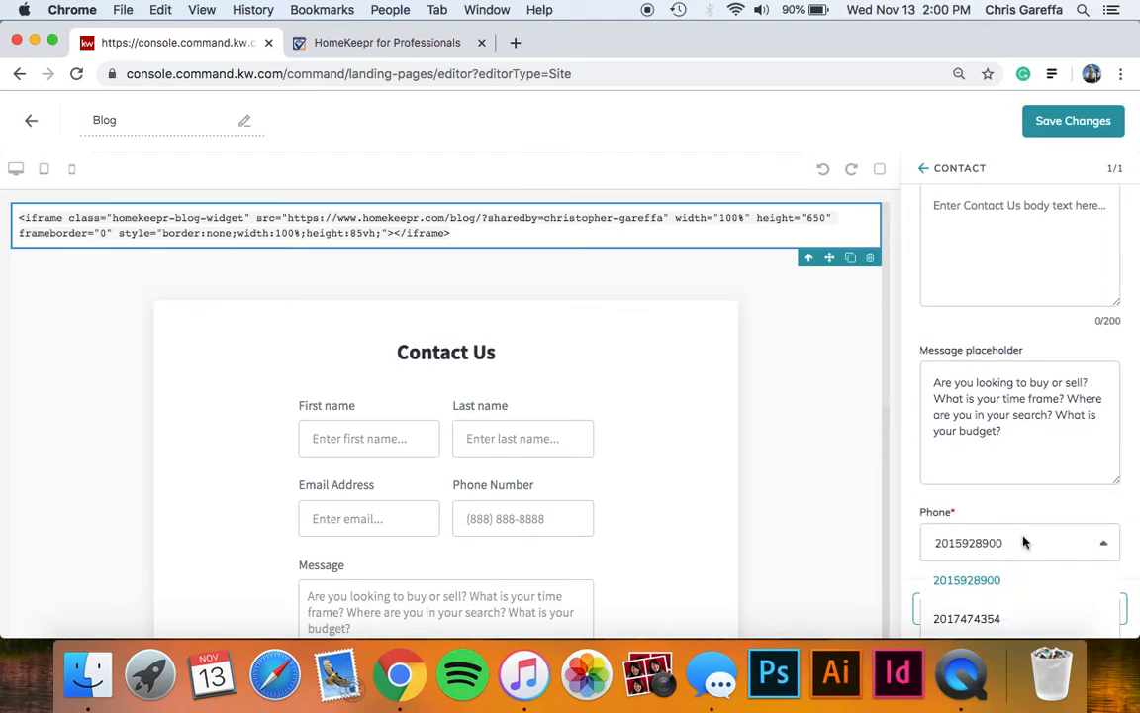
pyautogui.click(978, 613)
pyautogui.scroll(2, 979, 375)
pyautogui.scroll(-2, 977, 374)
pyautogui.scroll(2, 977, 372)
pyautogui.click(1014, 609)
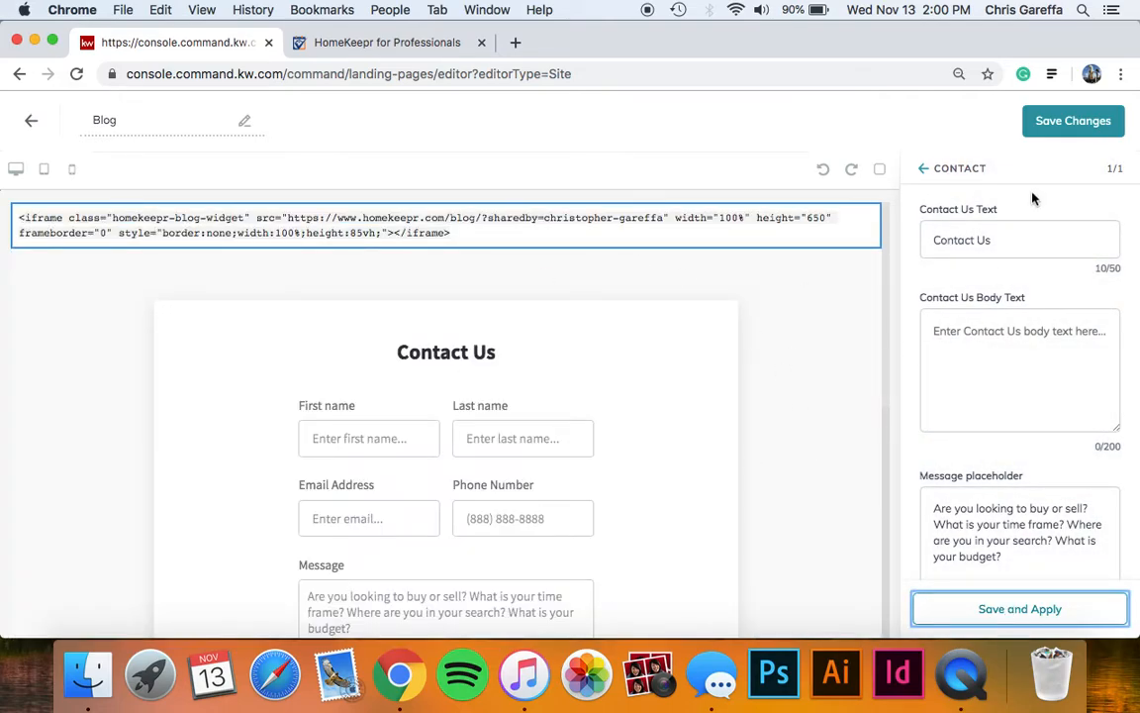
# - Save the Blog page and publish it as an agent site
pyautogui.click(1084, 128)
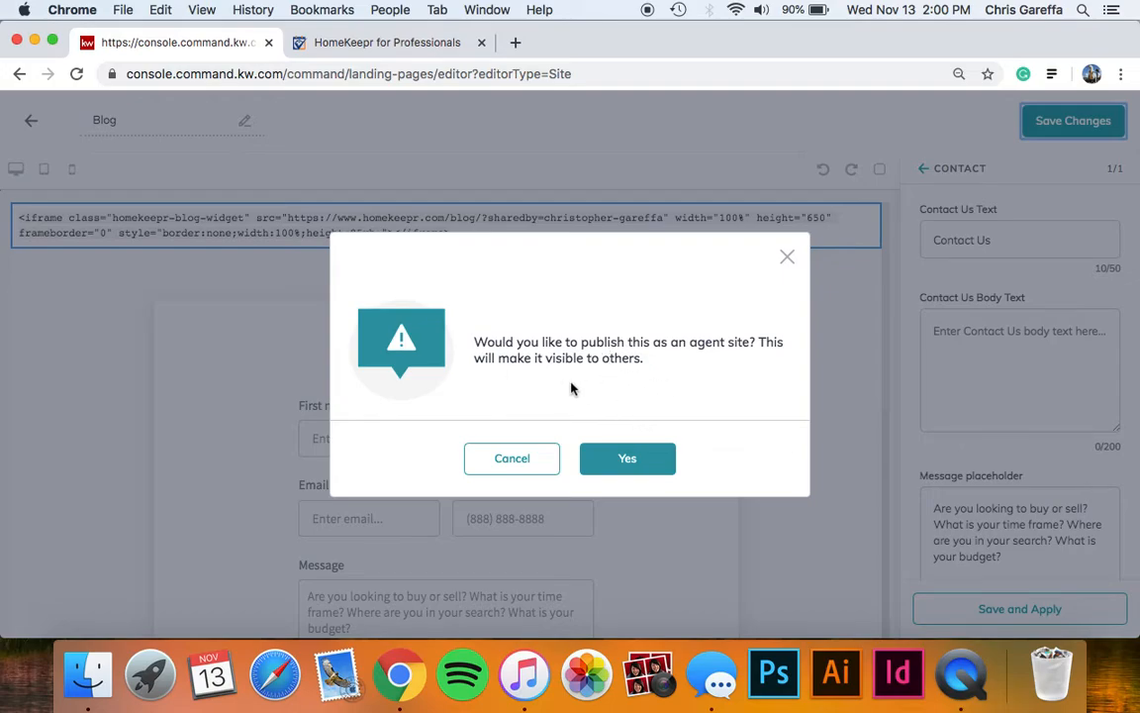
pyautogui.click(638, 460)
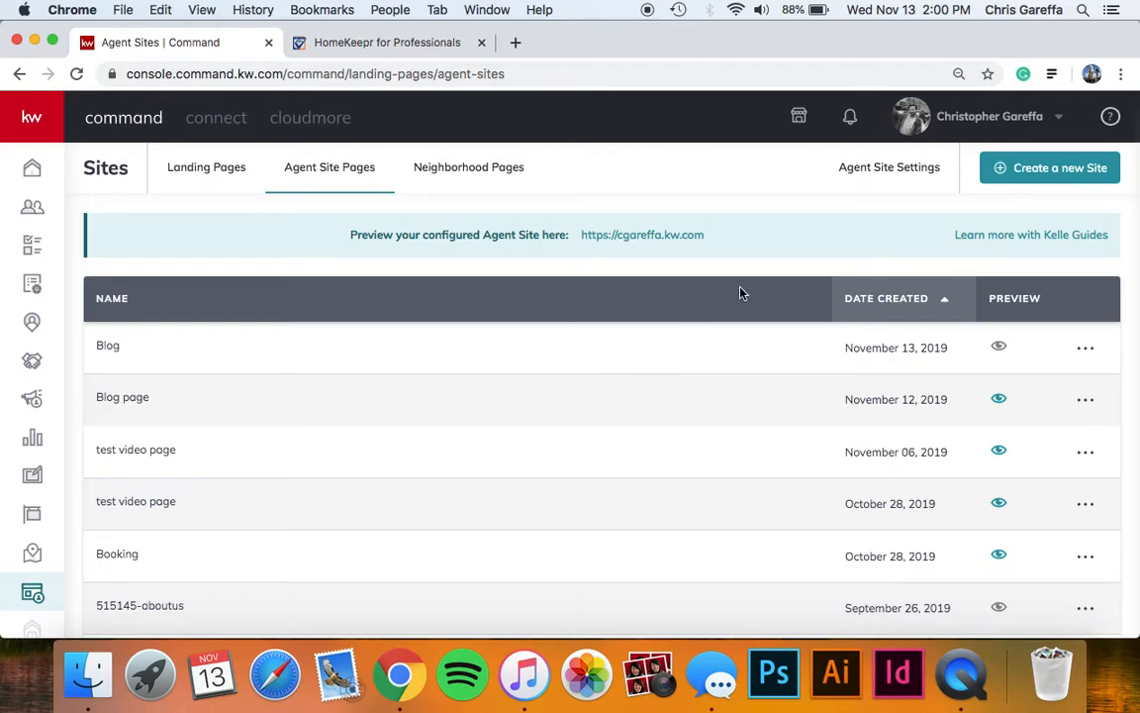
# - Add a new page to the agent site's navigation in the Agent Site Settings
pyautogui.click(882, 175)
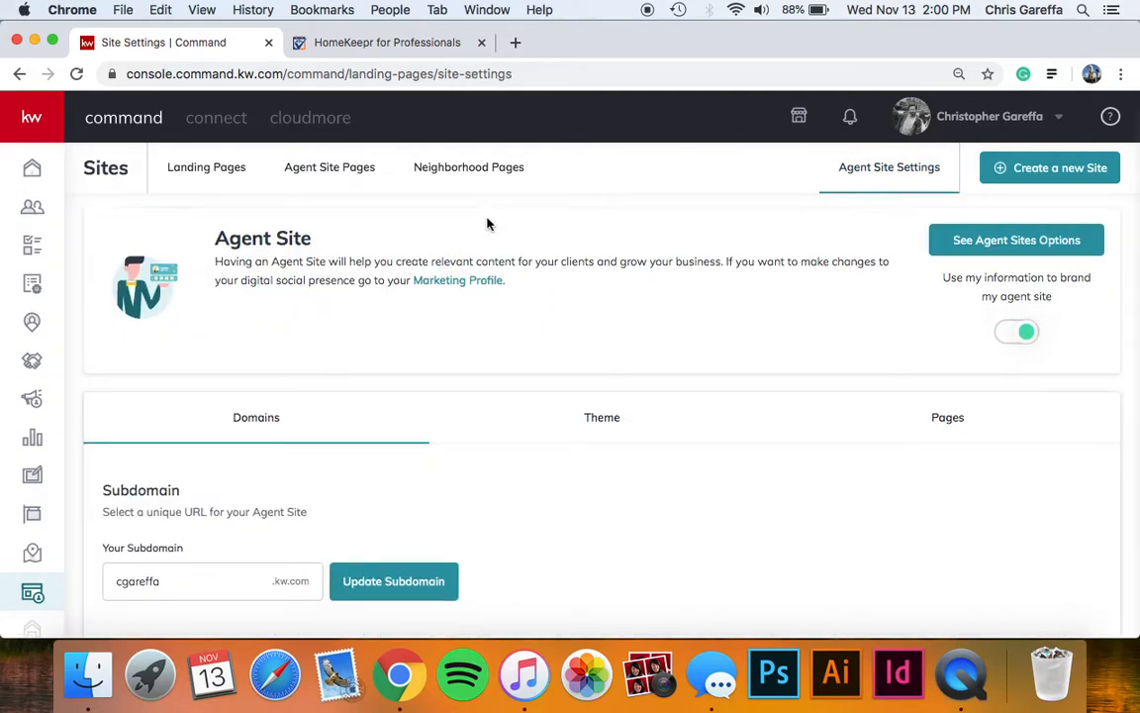
pyautogui.scroll(-1, 486, 224)
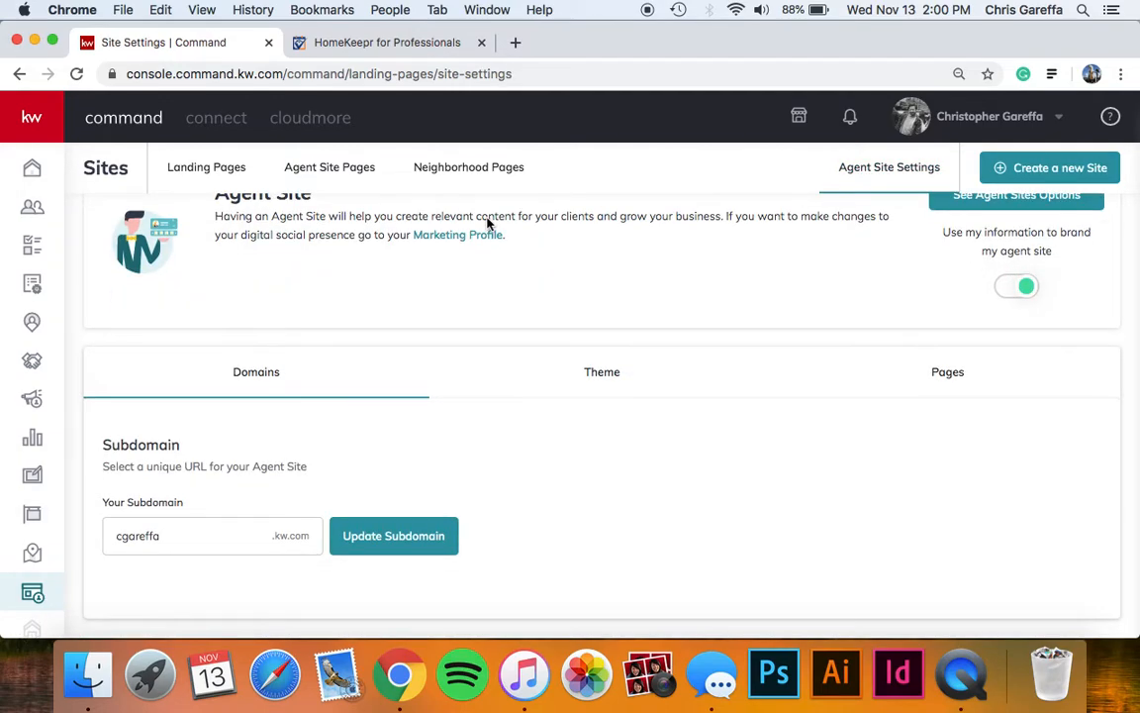
pyautogui.click(950, 374)
pyautogui.scroll(-4, 320, 485)
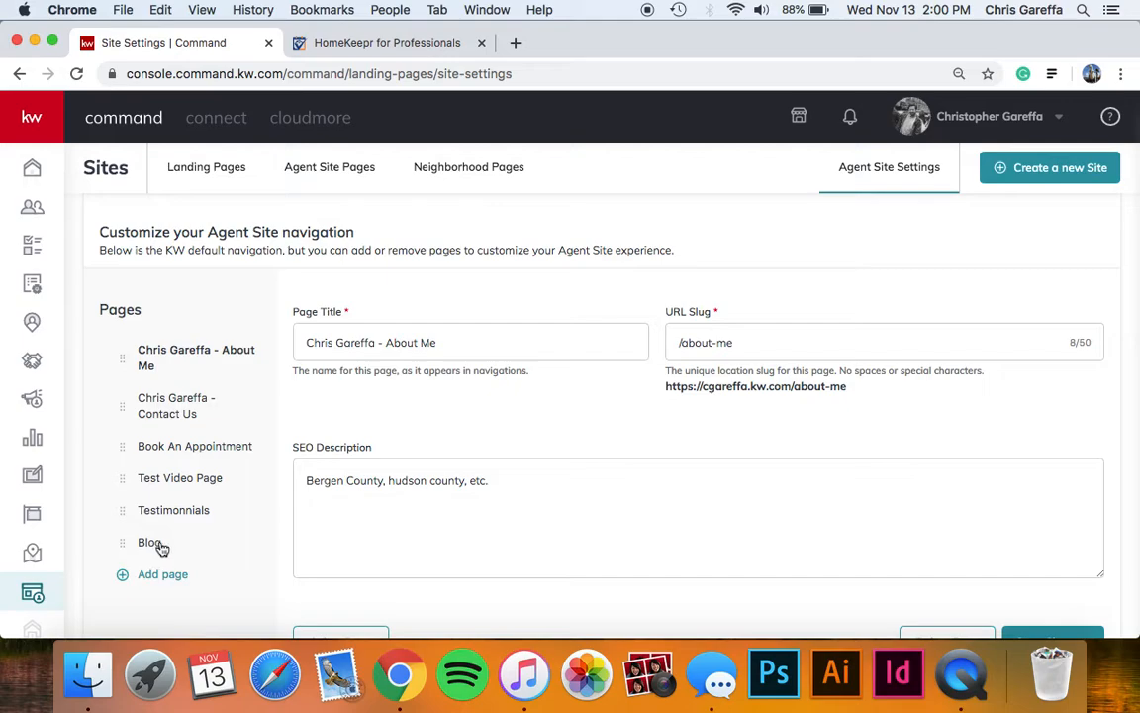
pyautogui.scroll(-2, 206, 511)
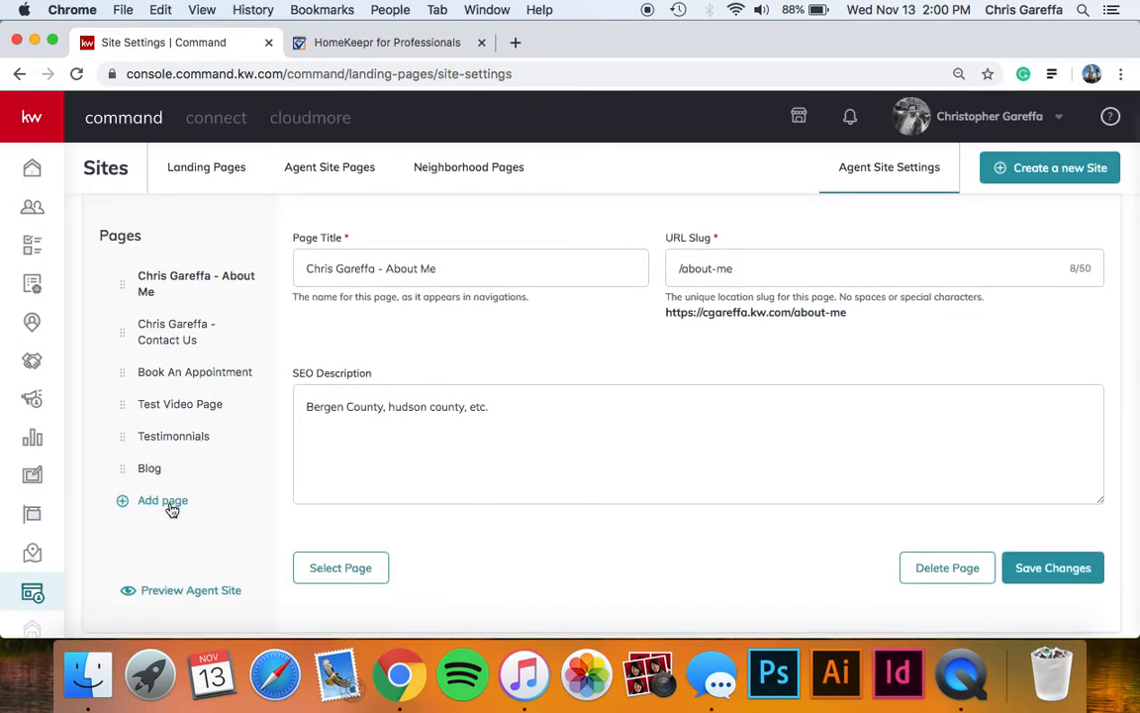
pyautogui.click(170, 509)
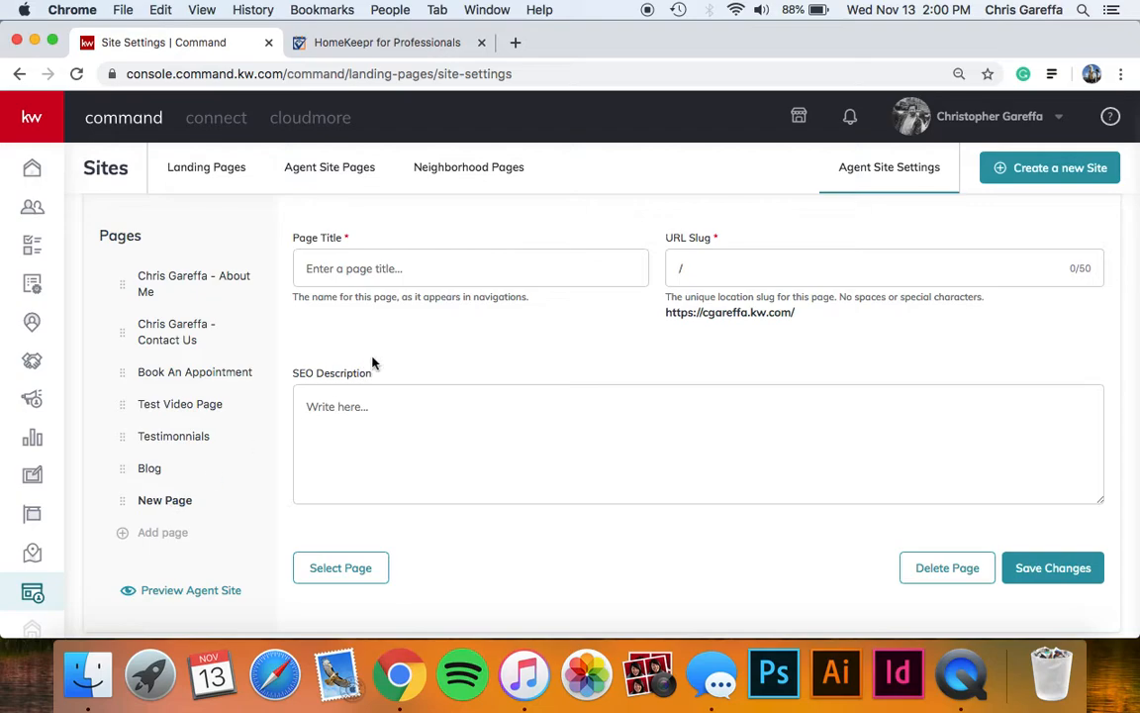
# - Title the new navigation page "Blog - Test" and set its URL slug to "blog"
pyautogui.write('Blog - Test')
pyautogui.click(747, 277)
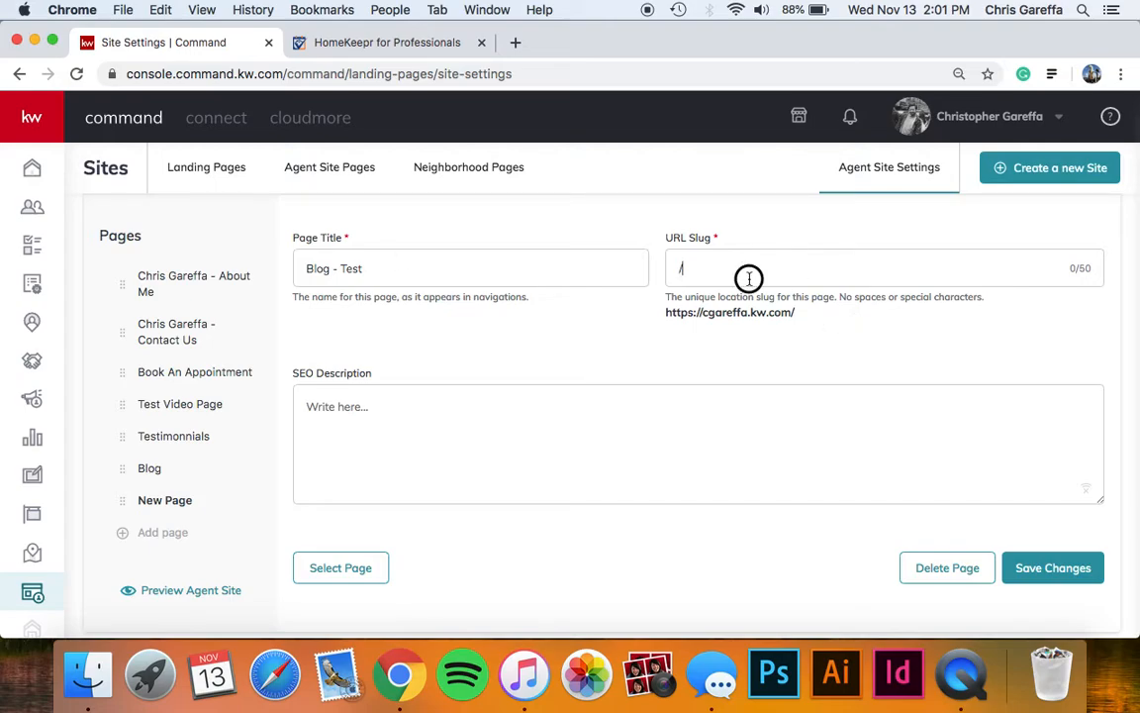
pyautogui.write('blog')
# - Enter the SEO description "This feed will include some great articles about home improvement, DIY projects, and more!"
pyautogui.click(497, 406)
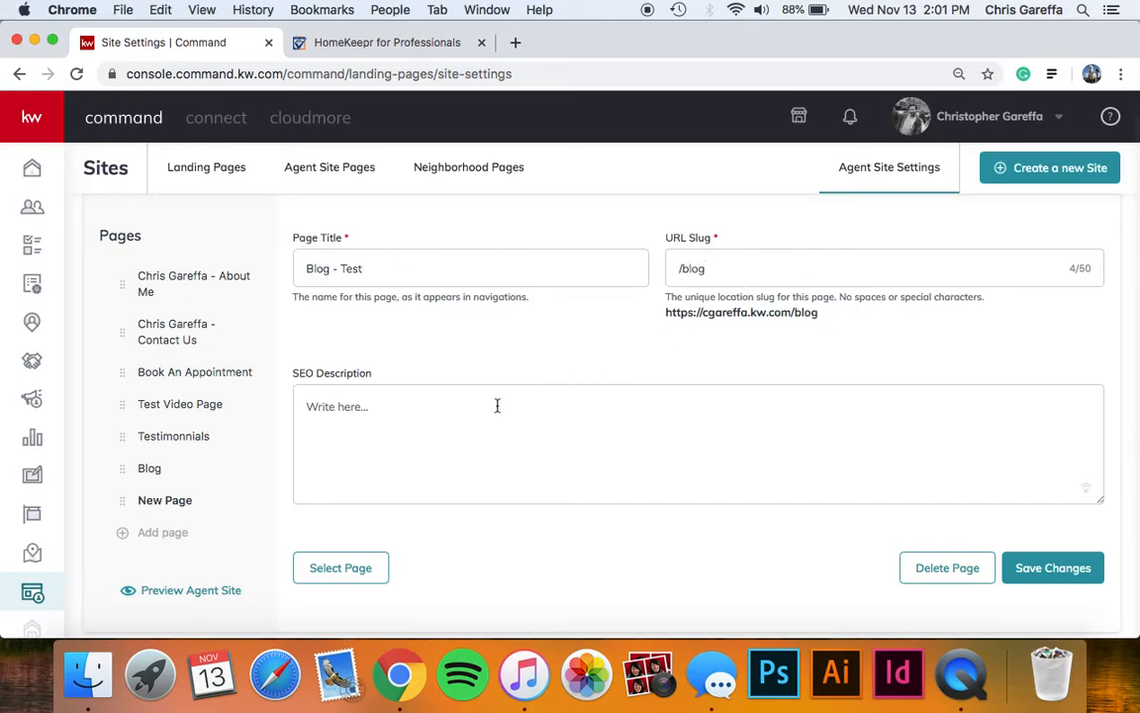
pyautogui.write('This feed will include some ')
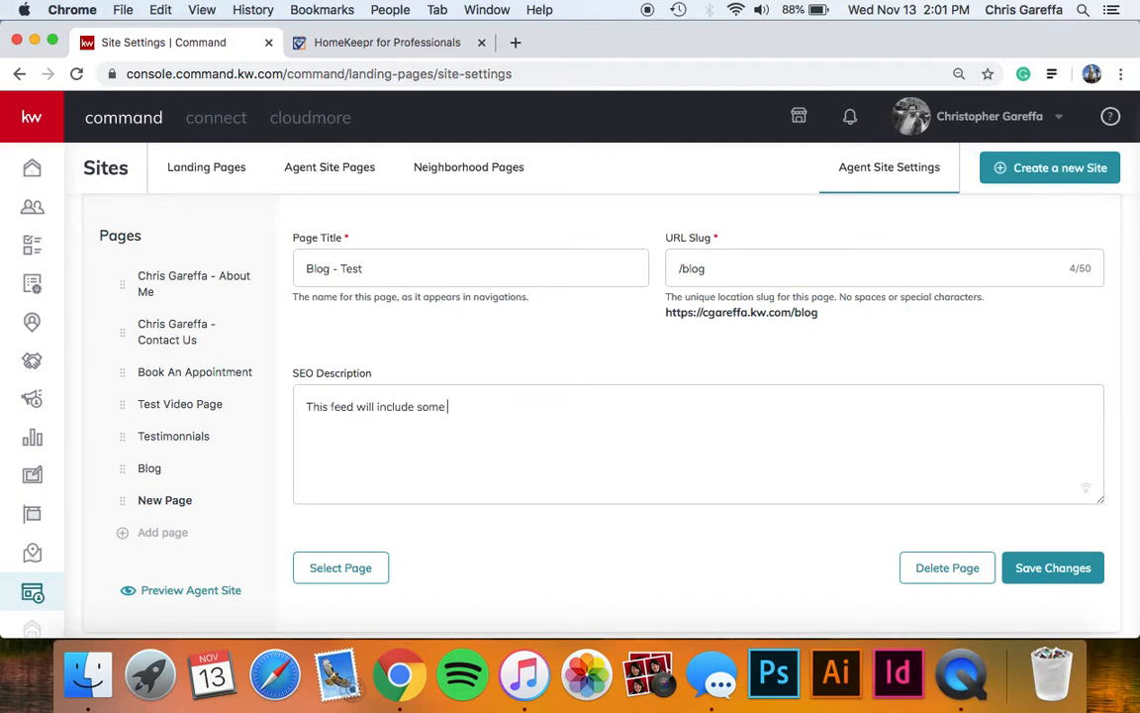
pyautogui.write('great articles about home improvement, DIY ')
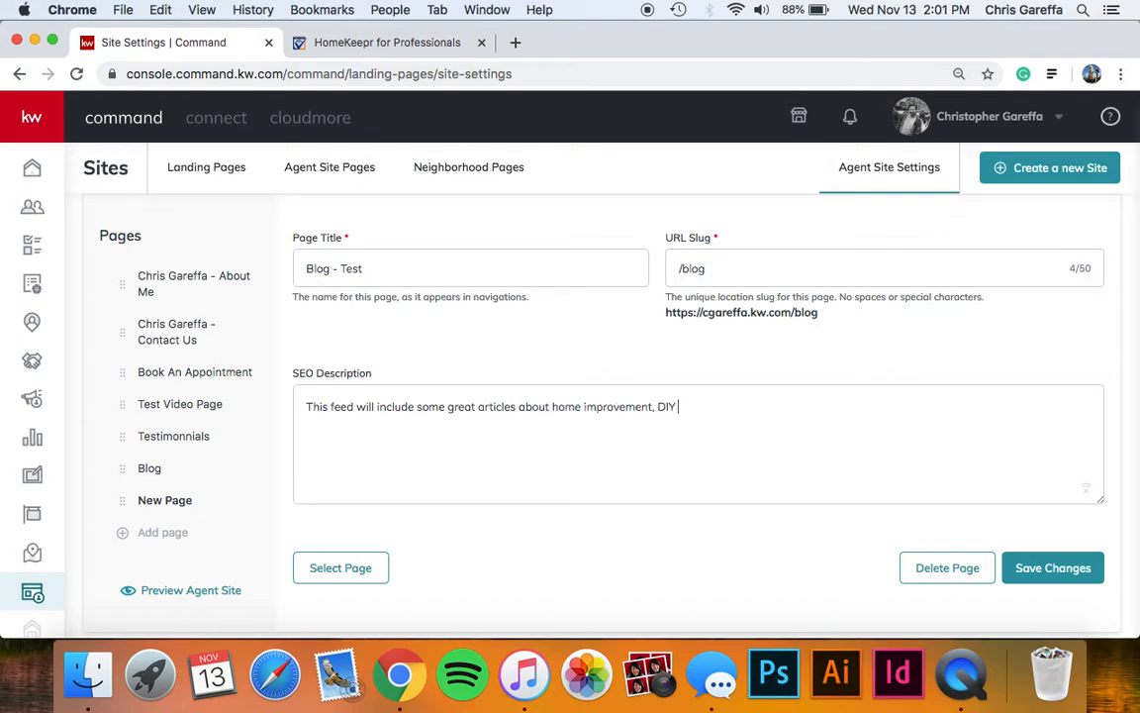
pyautogui.write('projects, and more!')
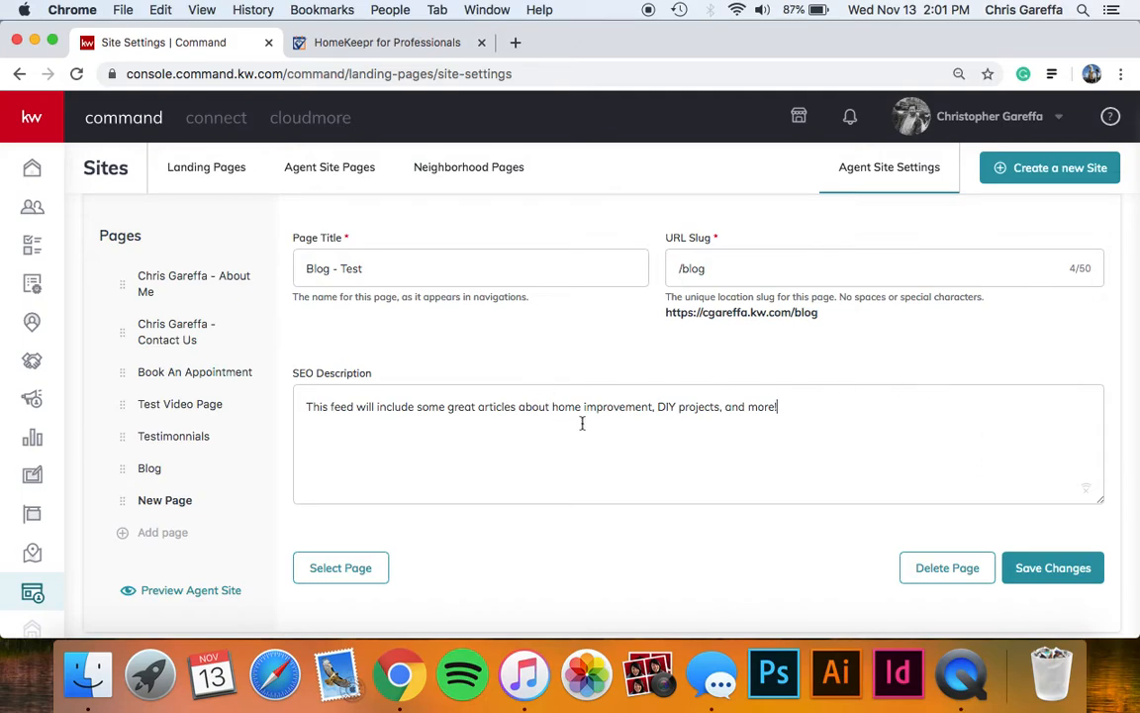
# - Link the navigation entry to the "Blog" page created November 13, 2019, and save the changes
pyautogui.click(351, 567)
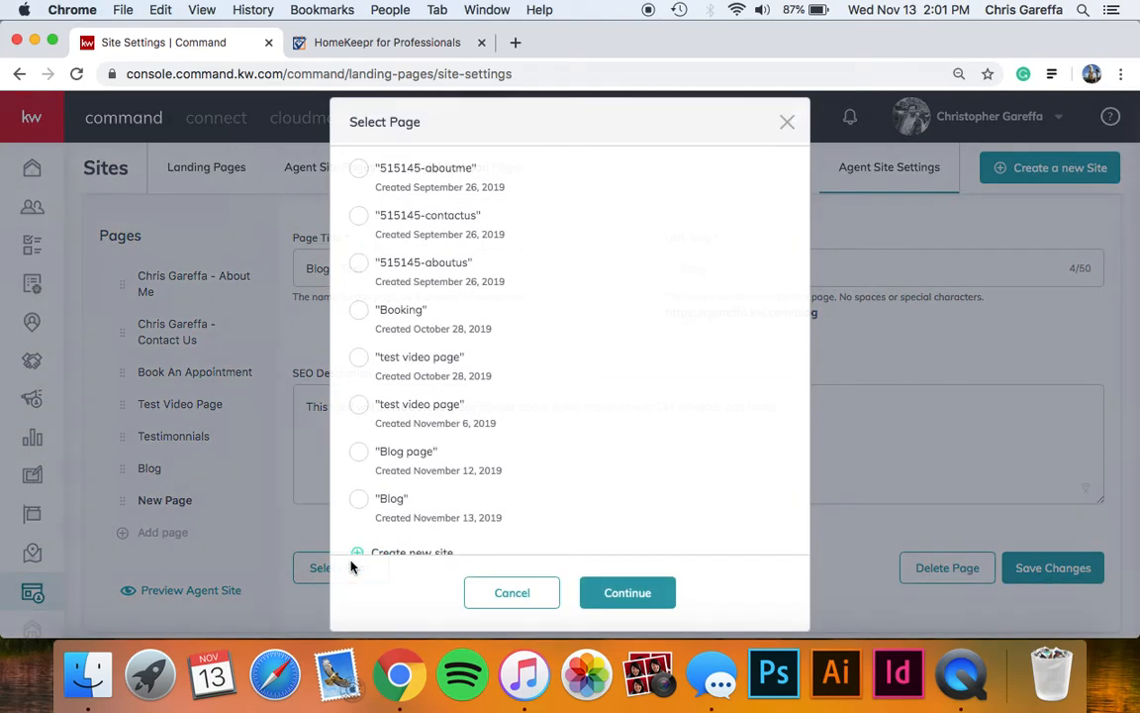
pyautogui.scroll(-1, 415, 468)
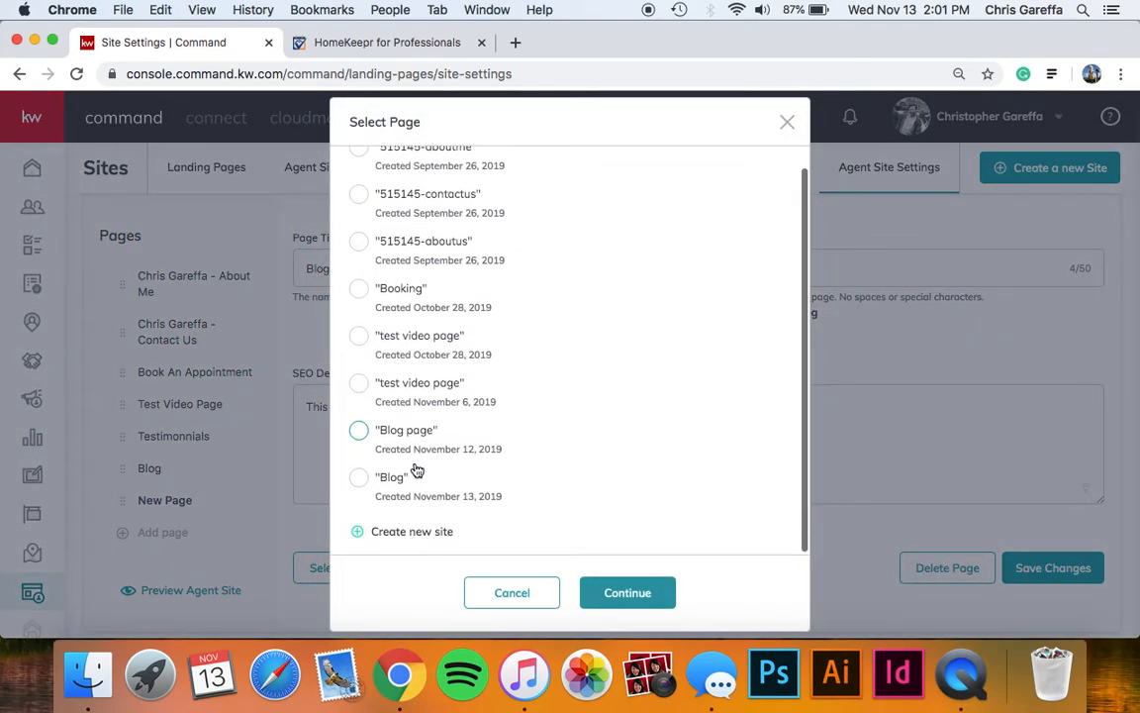
pyautogui.click(360, 481)
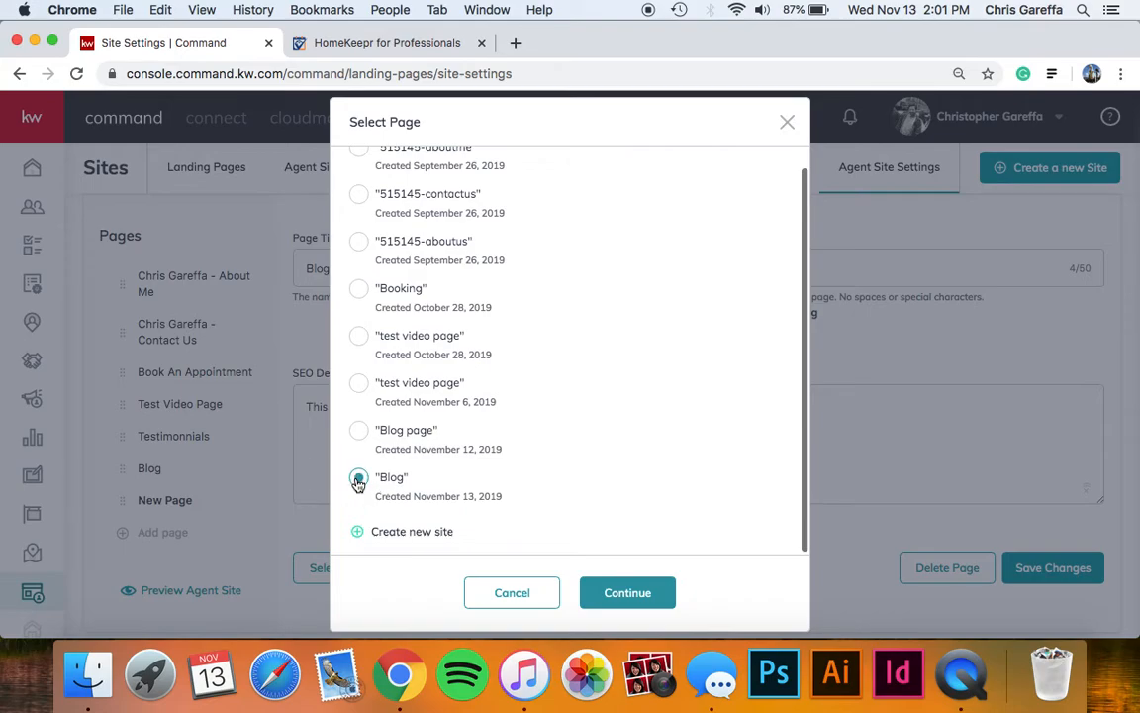
pyautogui.click(625, 594)
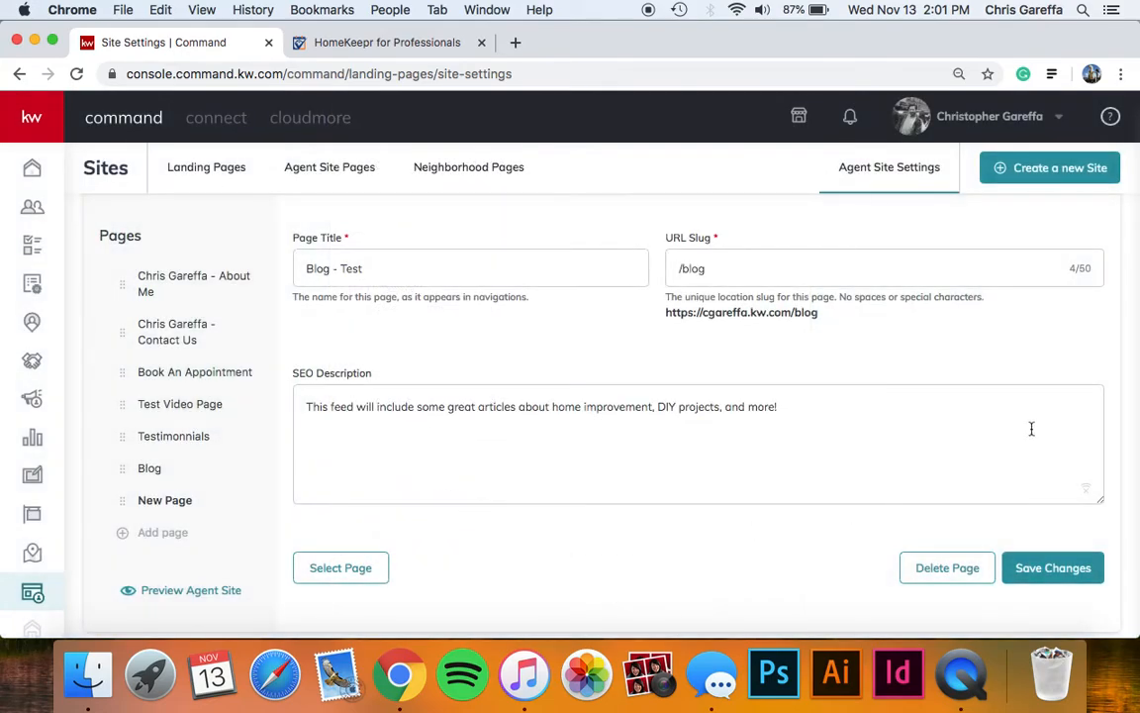
pyautogui.click(1060, 566)
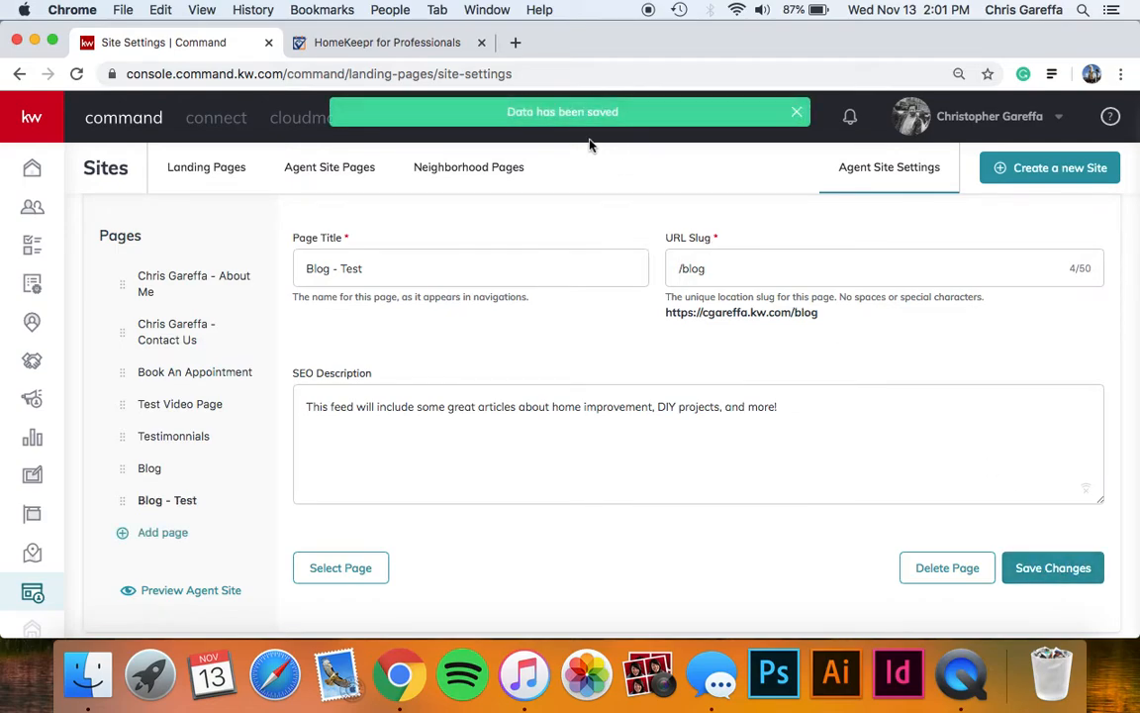
# - Open the configured agent site from the Agent Site Pages list and view its Blog - Test page
pyautogui.scroll(6, 820, 406)
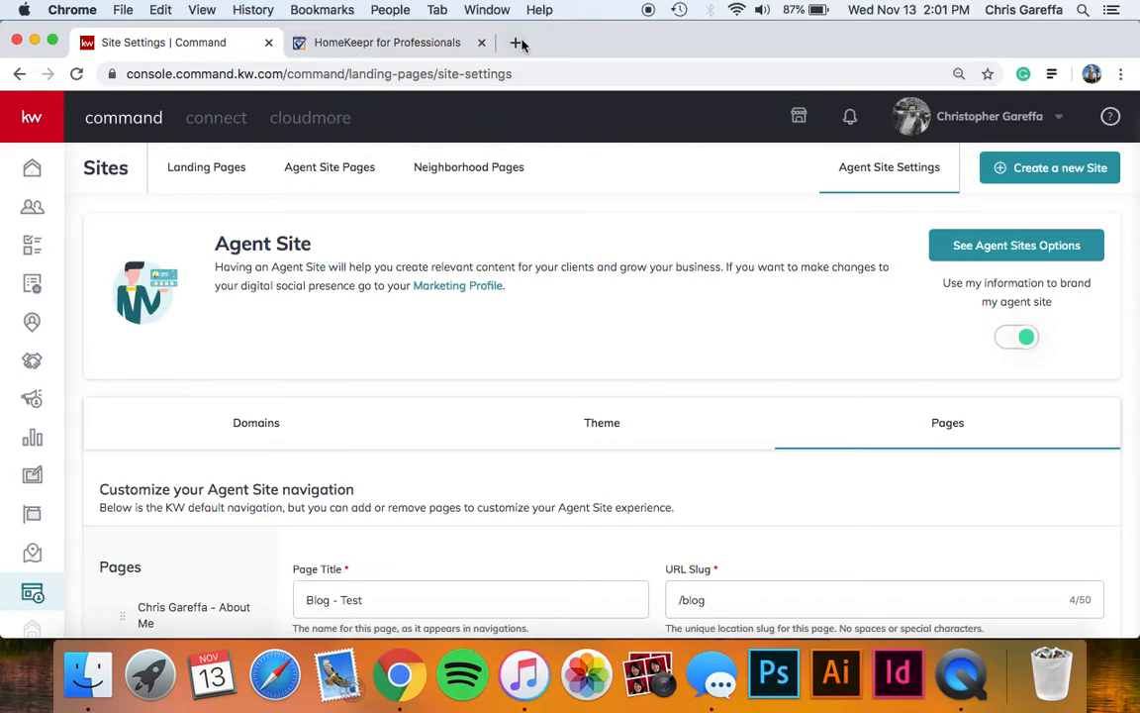
pyautogui.click(325, 170)
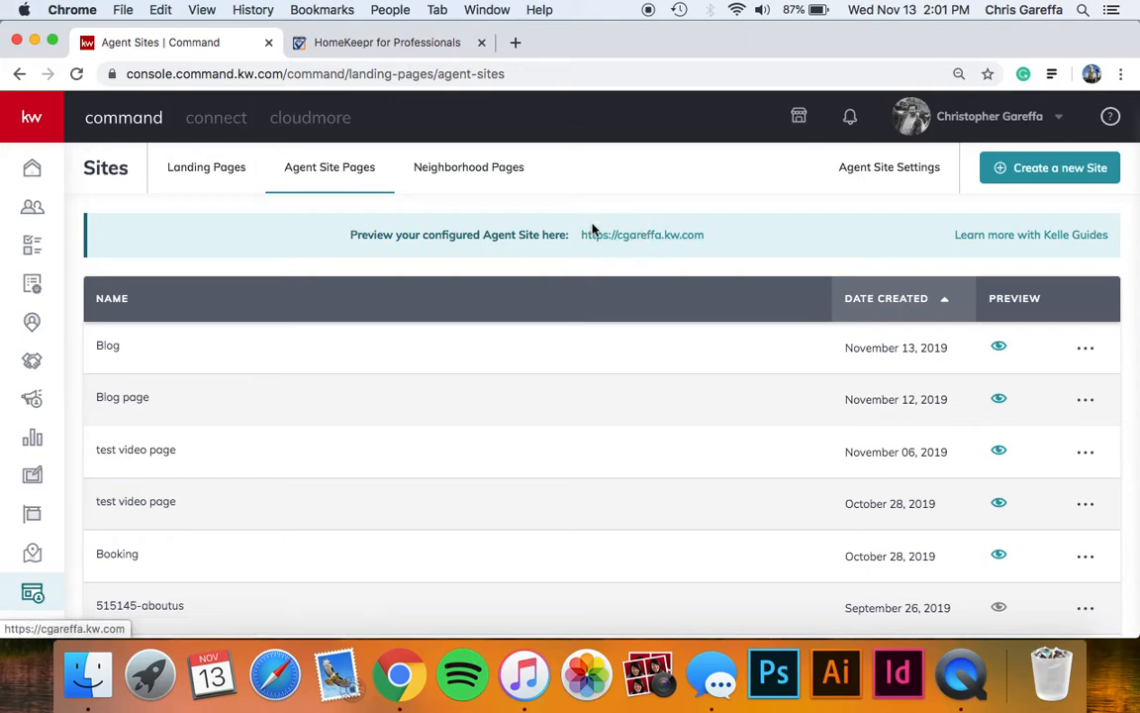
pyautogui.click(657, 247)
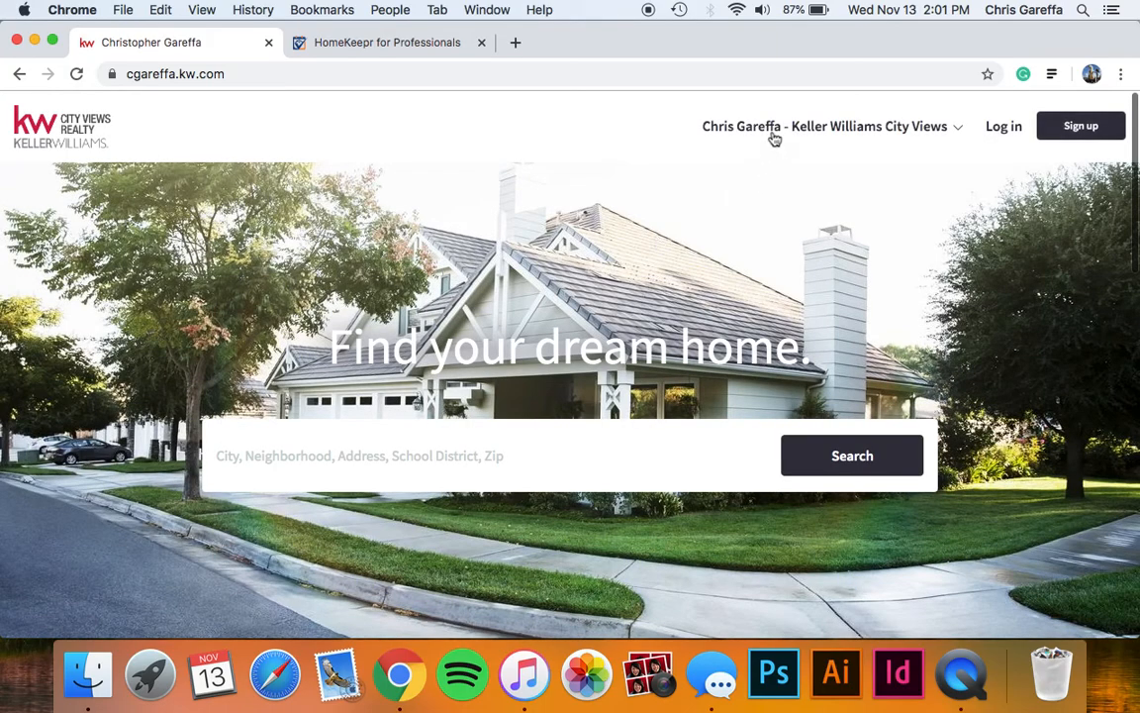
pyautogui.click(774, 133)
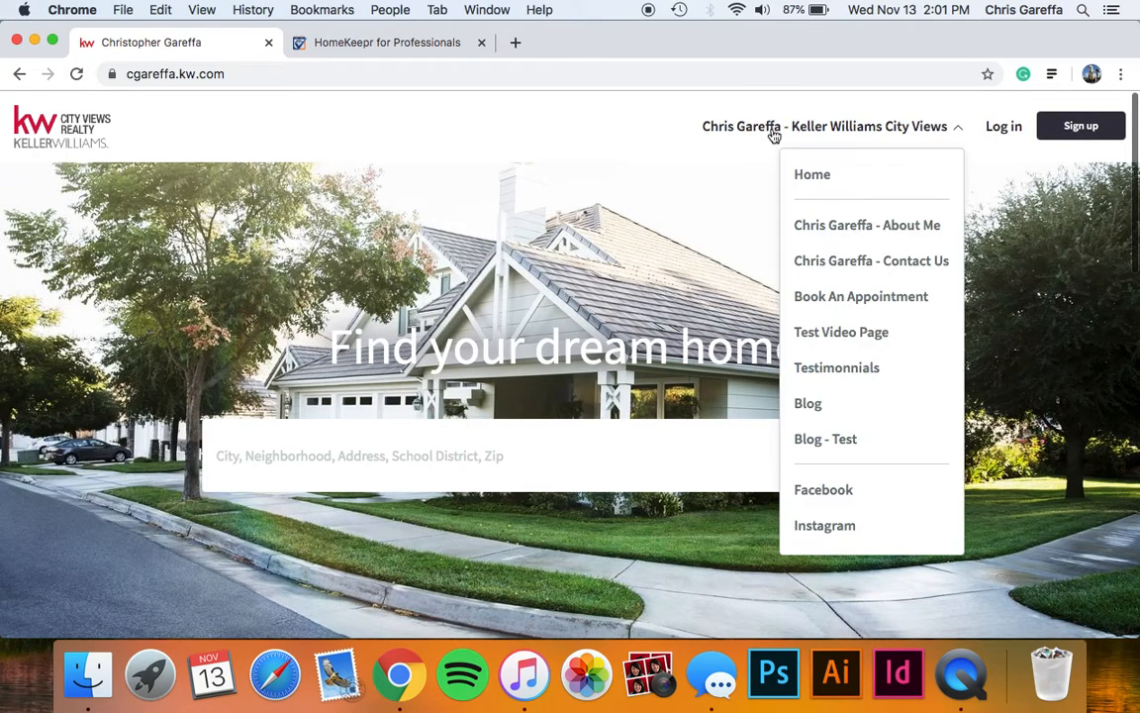
pyautogui.click(815, 442)
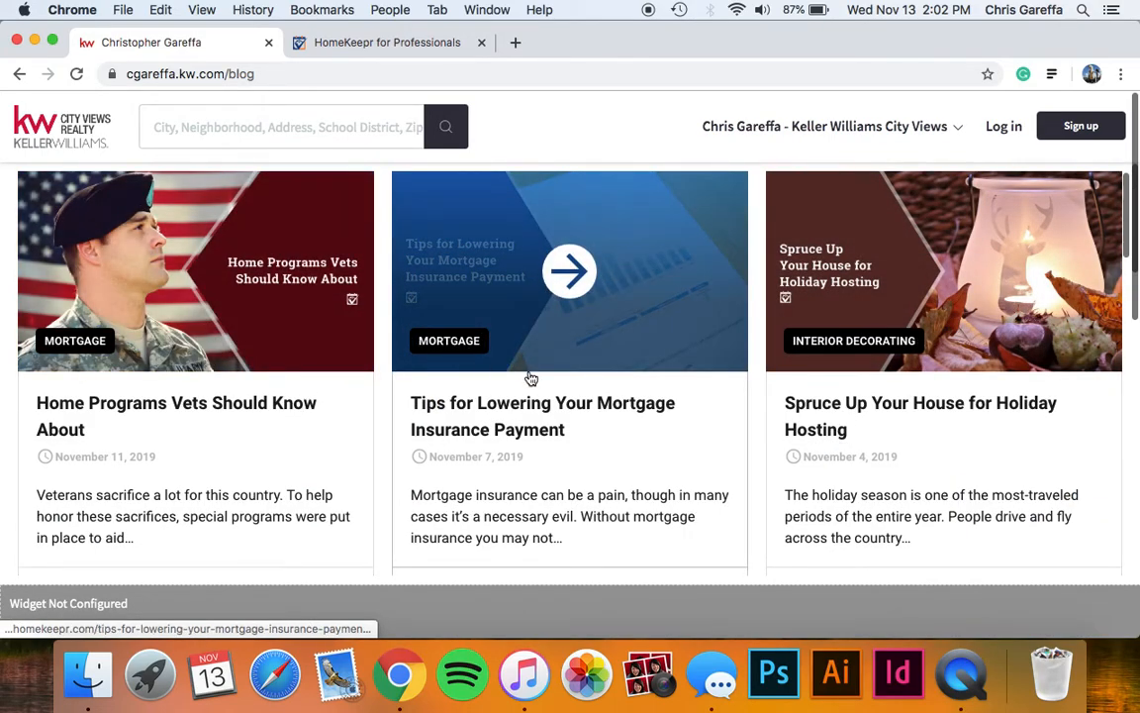
# - Browse the embedded blog feed and read through the "Bee-Safe: Pest Extermination Tips" article
pyautogui.scroll(-1, 559, 392)
pyautogui.scroll(-10, 559, 392)
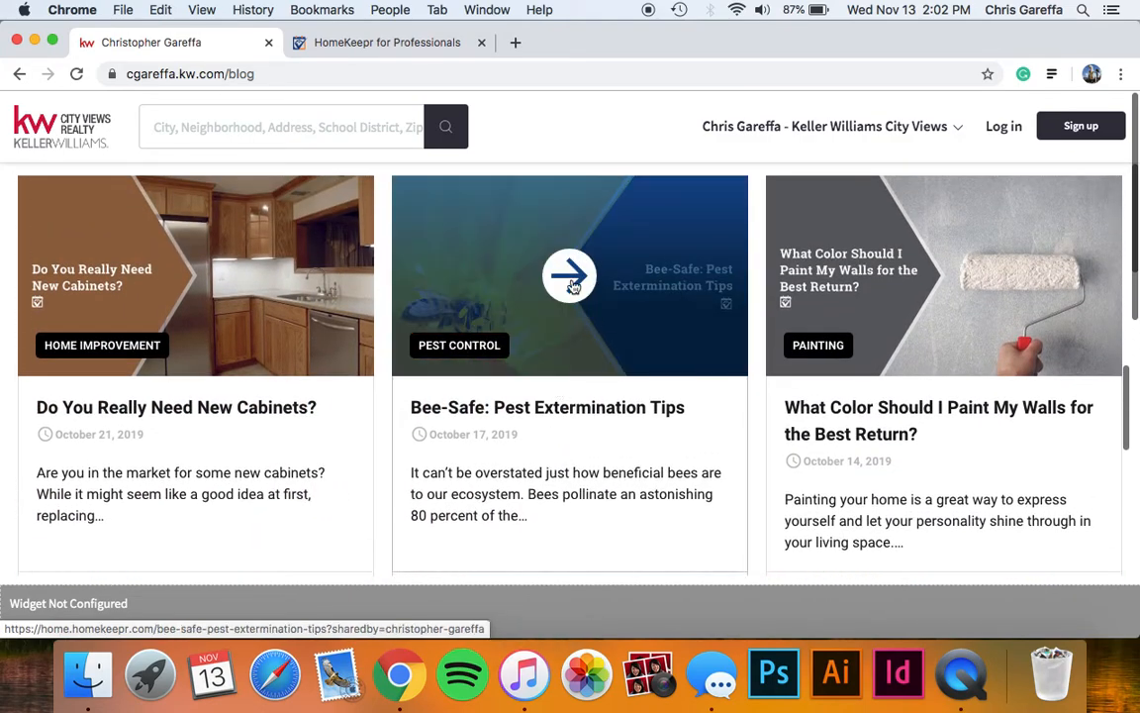
pyautogui.click(570, 286)
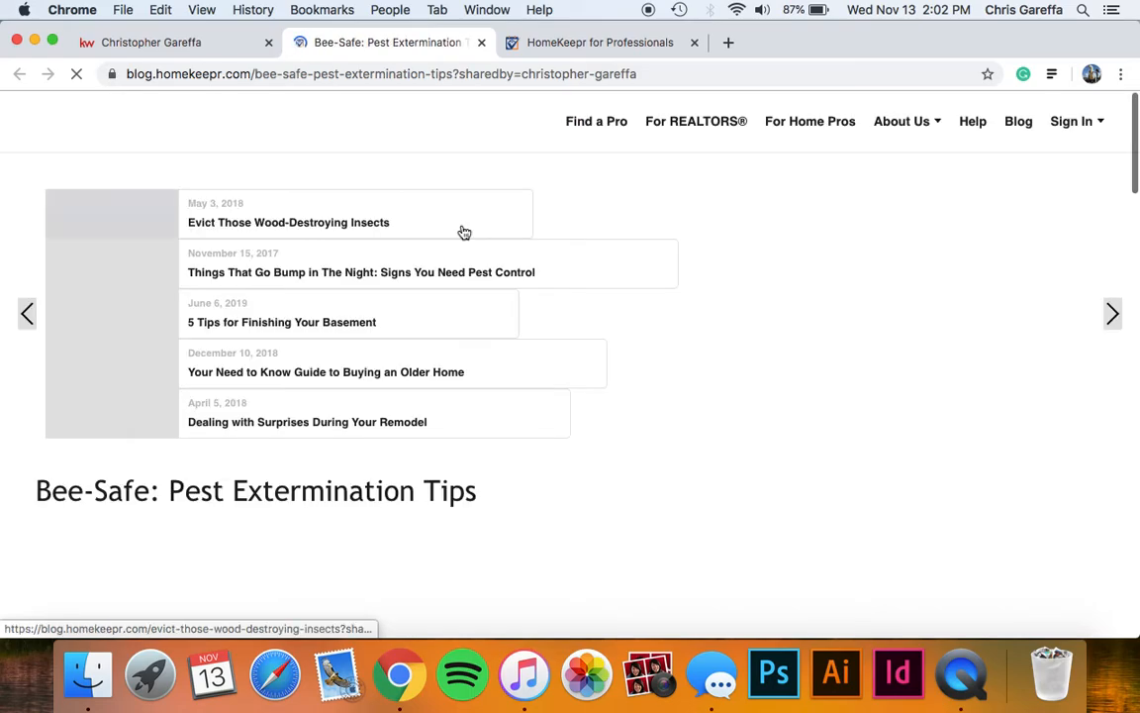
pyautogui.scroll(-10, 333, 433)
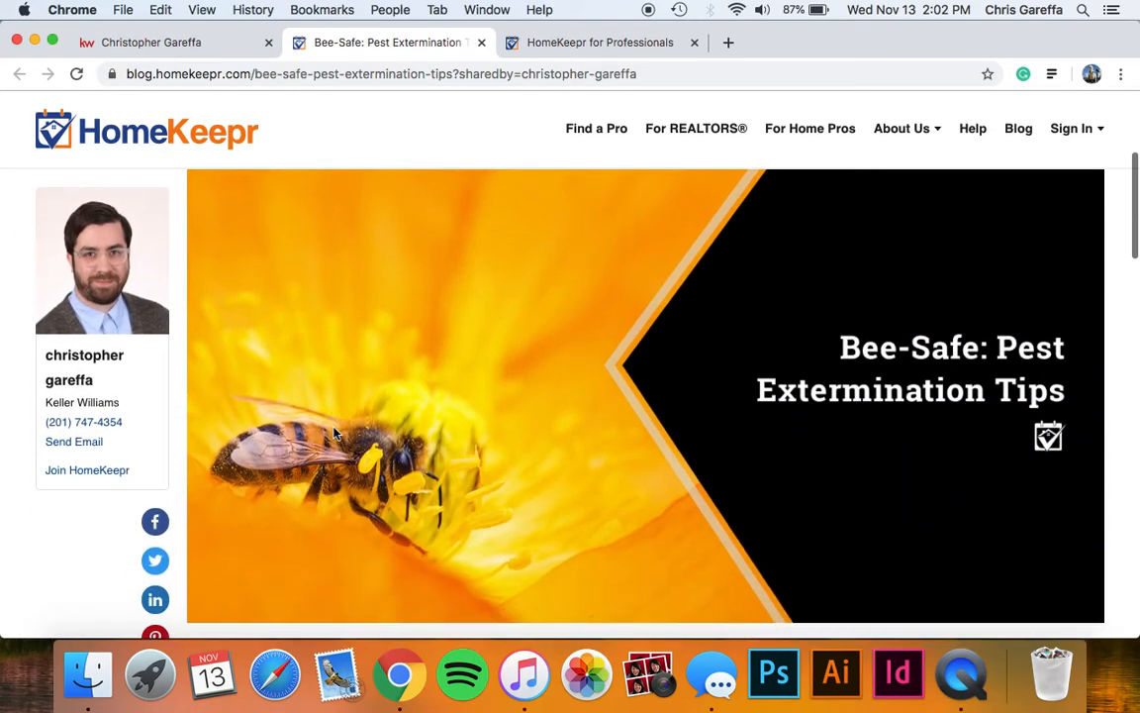
pyautogui.scroll(-5, 334, 428)
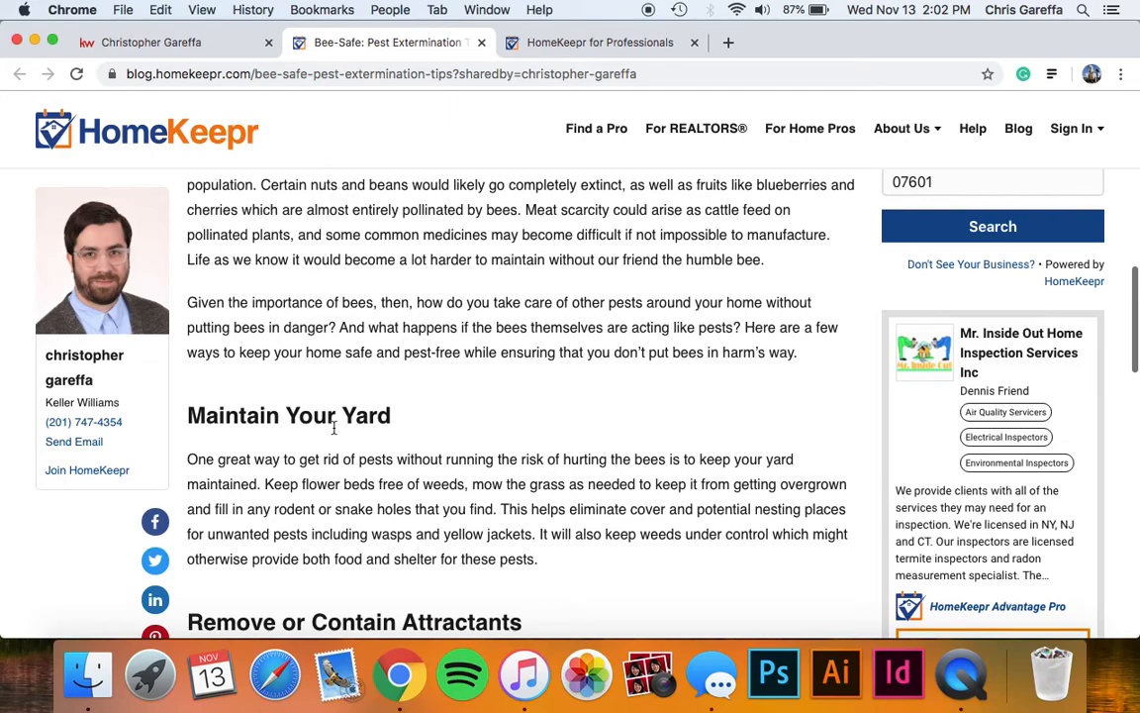
# - Close the article, return to the agent site's home page, and close the HomeKeepr for Professionals page
pyautogui.press('super+w')
pyautogui.click(69, 141)
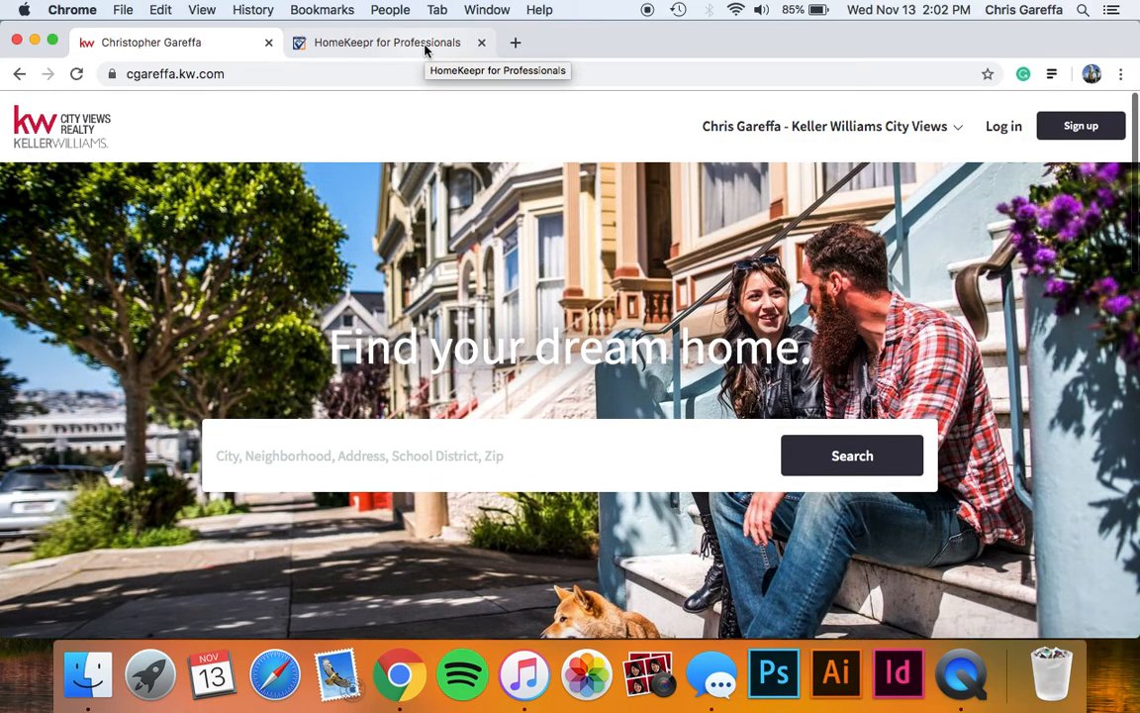
pyautogui.click(425, 47)
pyautogui.press('super+w')
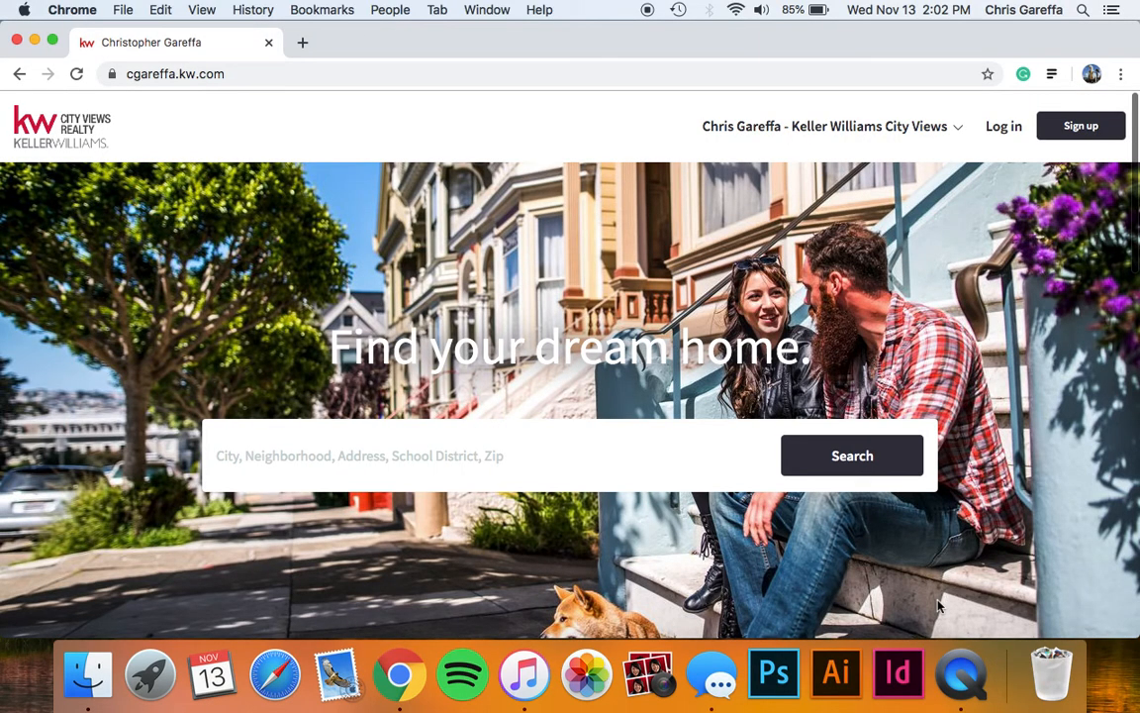
pyautogui.click(965, 691)
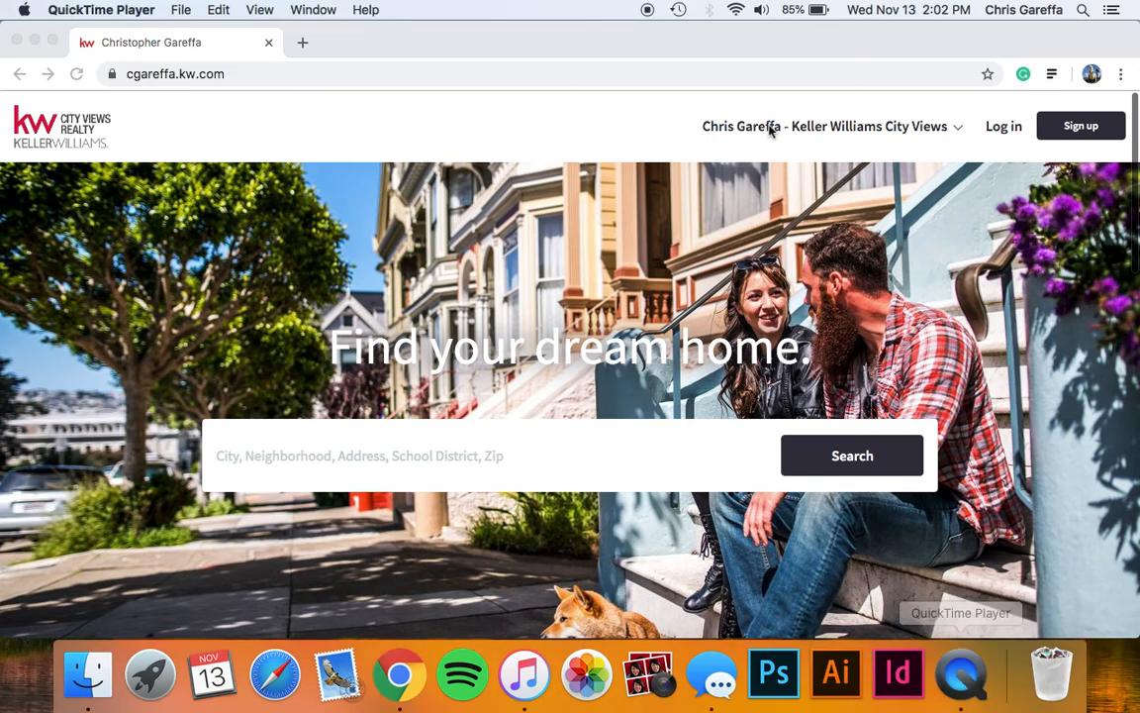